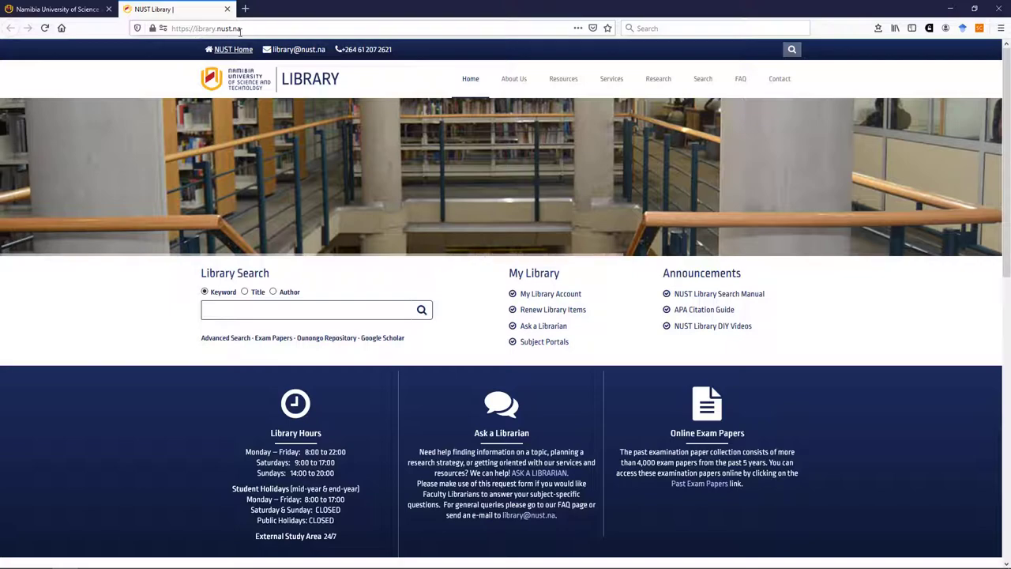
- Close the university home page and browse the alphabetical list of e-resources for on-campus access
{"action": "left_click", "coordinate": [74, 12]}
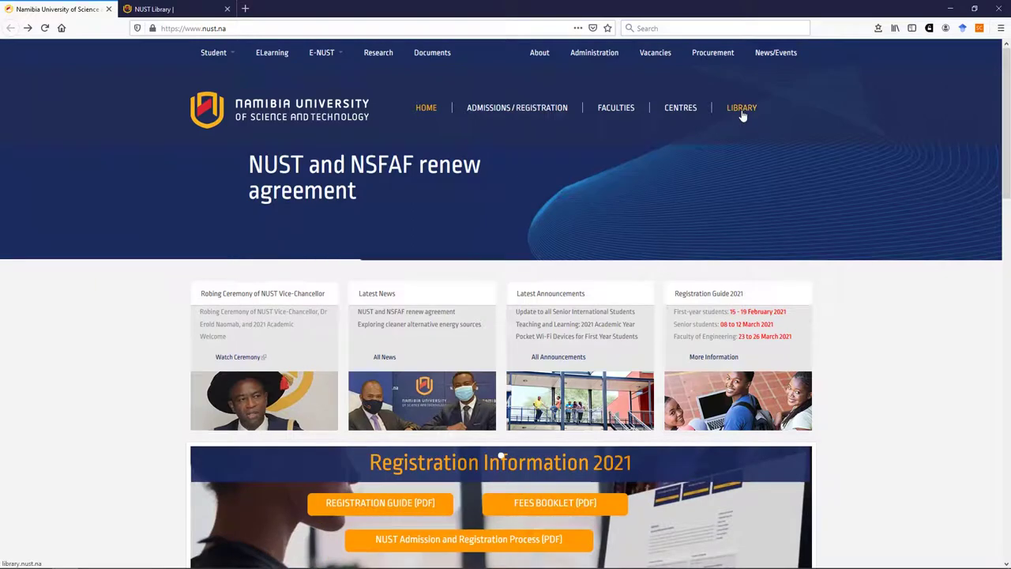
{"action": "left_click", "coordinate": [109, 14]}
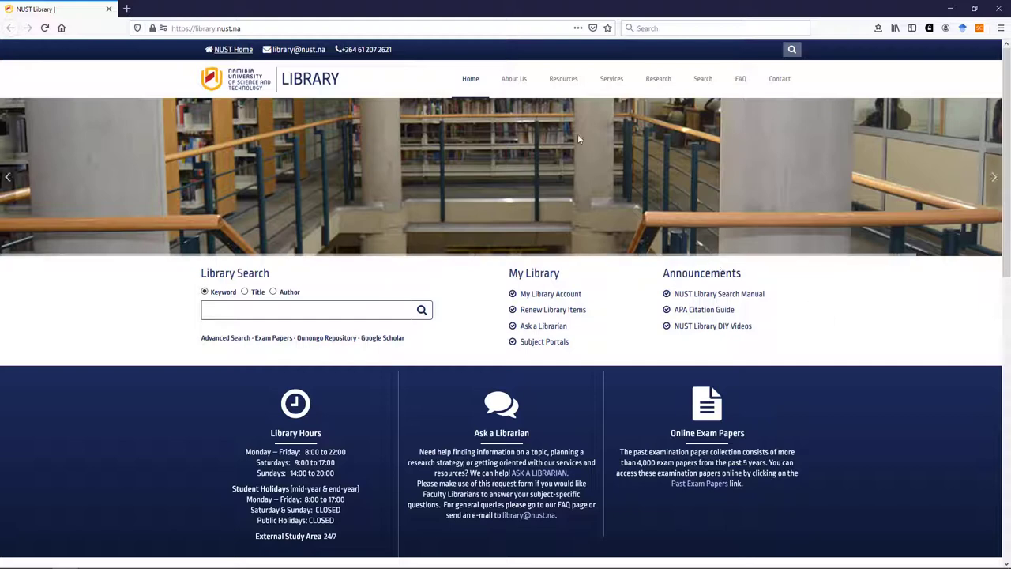
{"action": "mouse_move", "coordinate": [565, 99]}
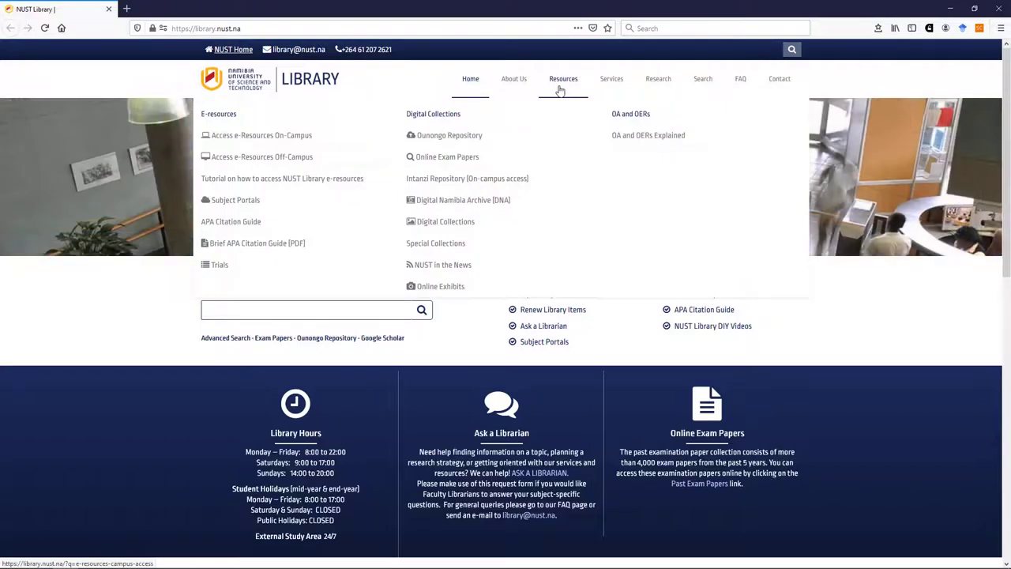
{"action": "left_click", "coordinate": [275, 144]}
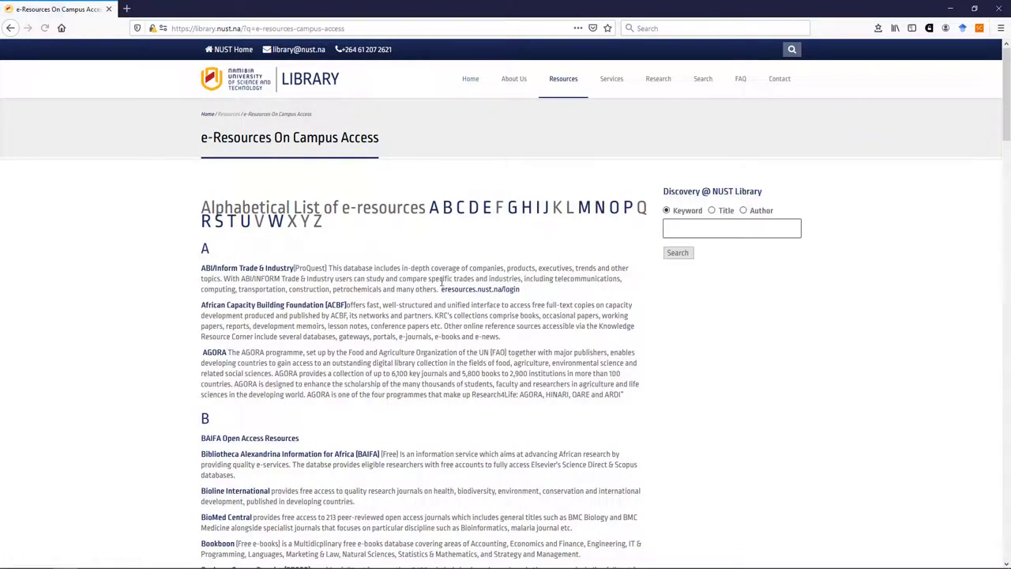
{"action": "scroll", "coordinate": [469, 351], "scroll_direction": "down", "scroll_amount": 8}
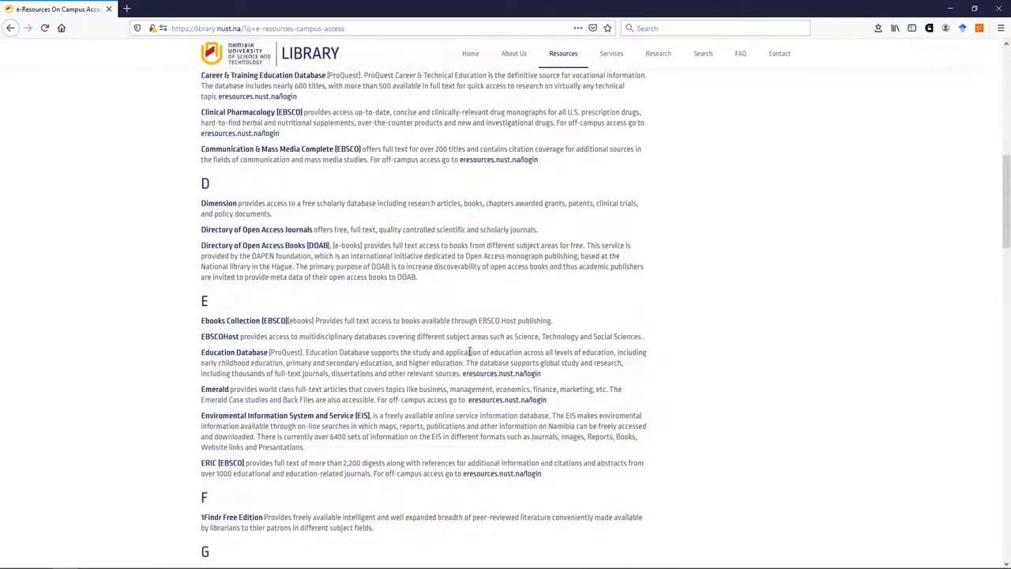
{"action": "scroll", "coordinate": [469, 351], "scroll_direction": "down", "scroll_amount": 15}
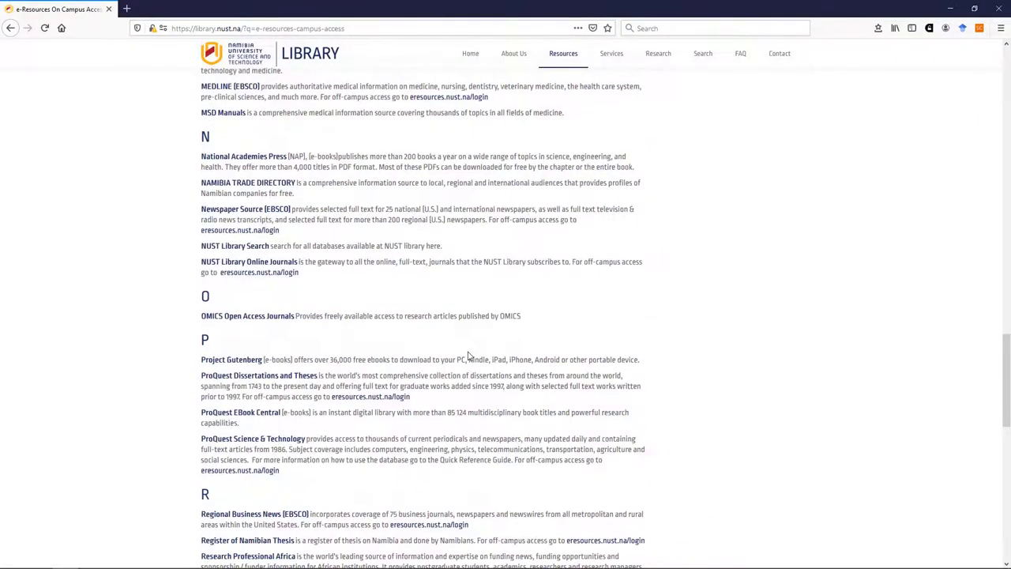
{"action": "scroll", "coordinate": [468, 355], "scroll_direction": "up", "scroll_amount": 20}
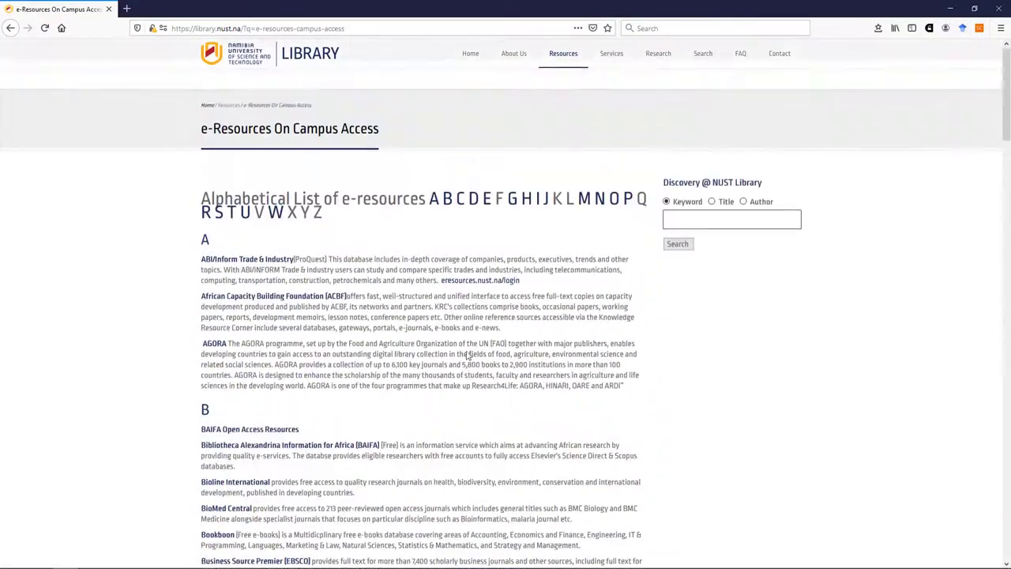
{"action": "scroll", "coordinate": [468, 356], "scroll_direction": "up", "scroll_amount": 2}
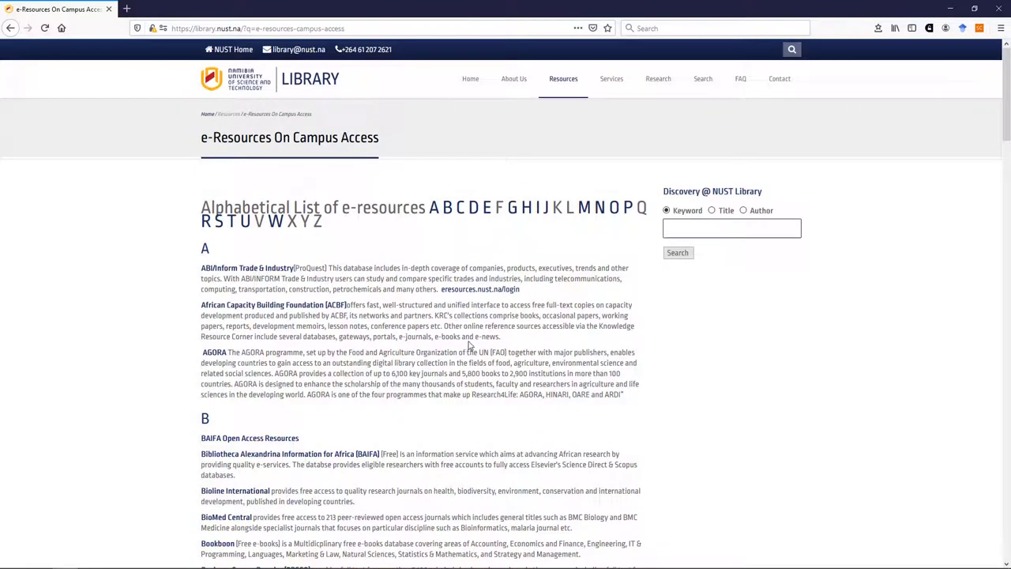
- Open the off-campus e-resources access page, review its login instructions, and log in with the prefilled credentials
{"action": "mouse_move", "coordinate": [564, 97]}
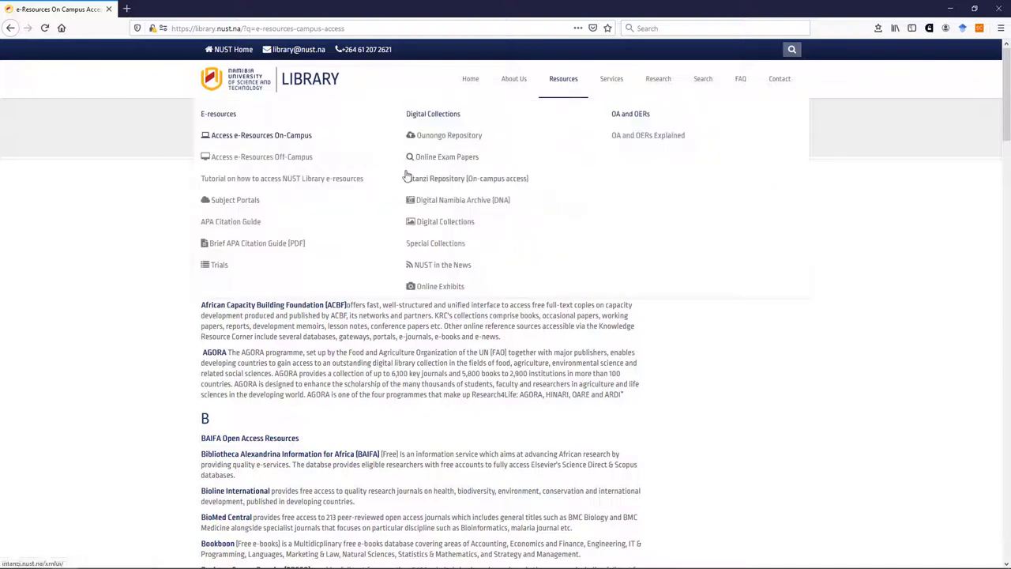
{"action": "left_click", "coordinate": [289, 164]}
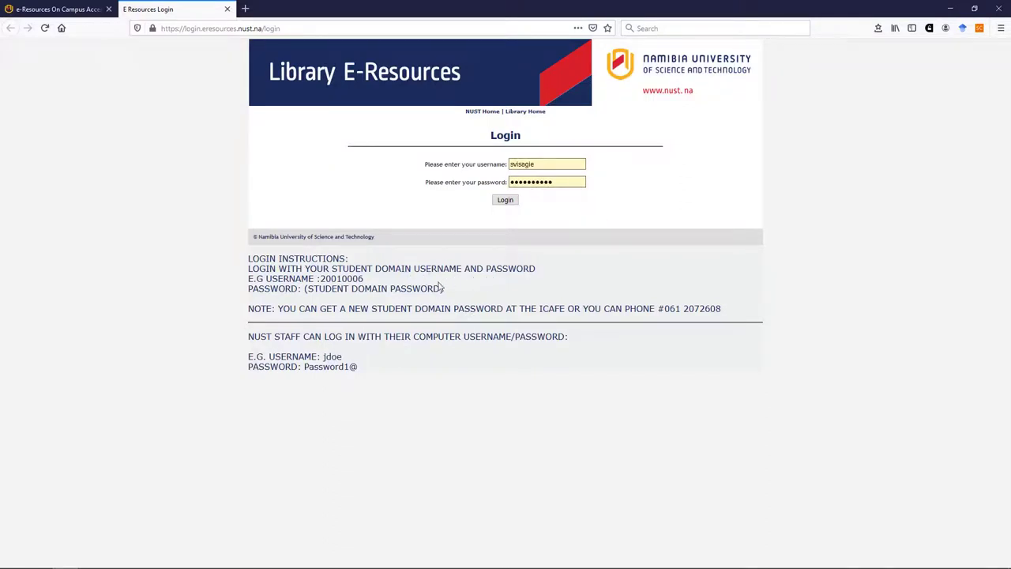
{"action": "left_click_drag", "start_coordinate": [321, 280], "coordinate": [364, 280]}
{"action": "left_click_drag", "start_coordinate": [721, 311], "coordinate": [666, 314]}
{"action": "left_click", "coordinate": [506, 200]}
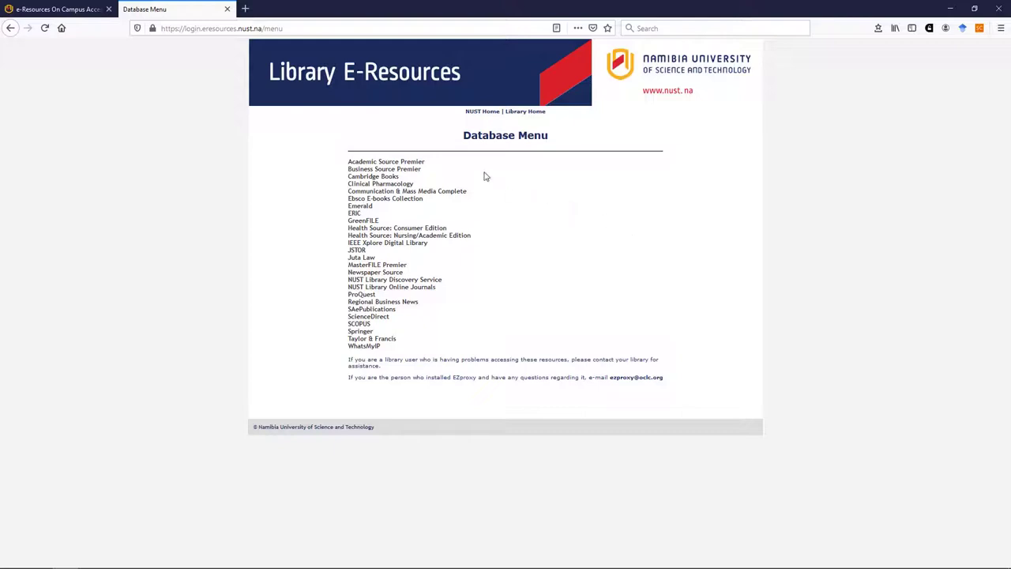
- View the Academic Source Premier search page using the preselected databases, and close it together with the database menu
{"action": "middle_click", "coordinate": [419, 163]}
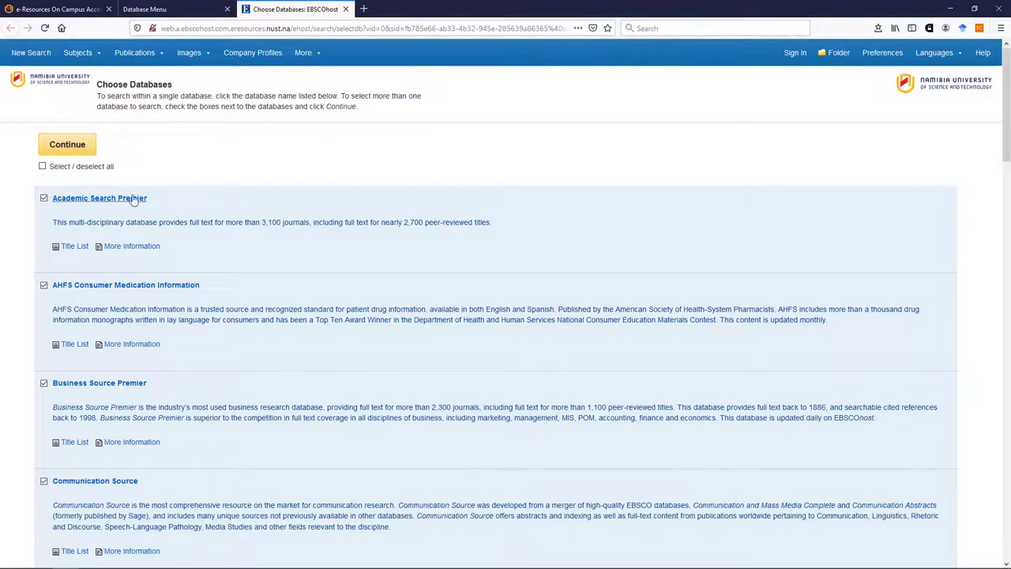
{"action": "left_click", "coordinate": [76, 150]}
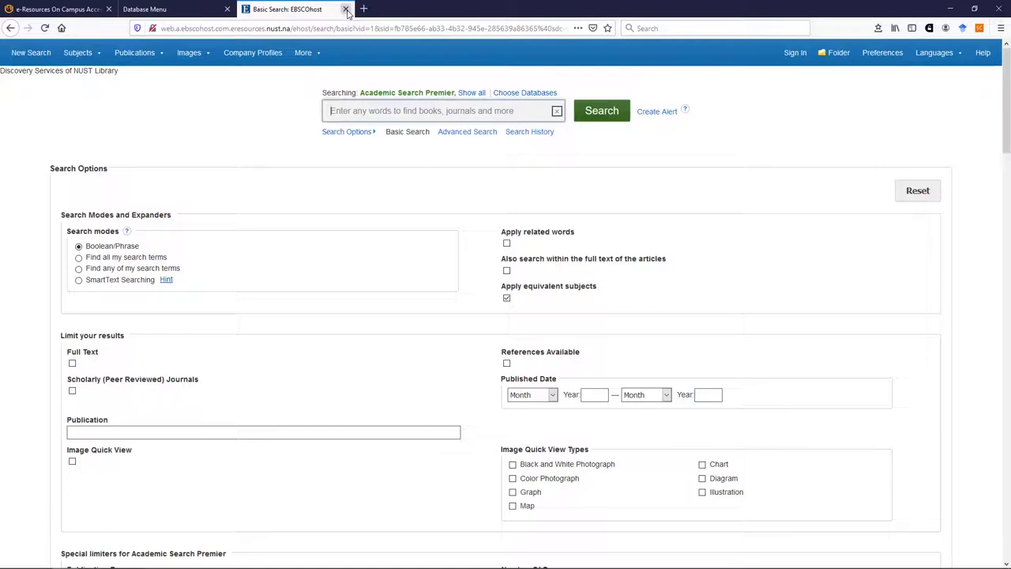
{"action": "left_click", "coordinate": [346, 10]}
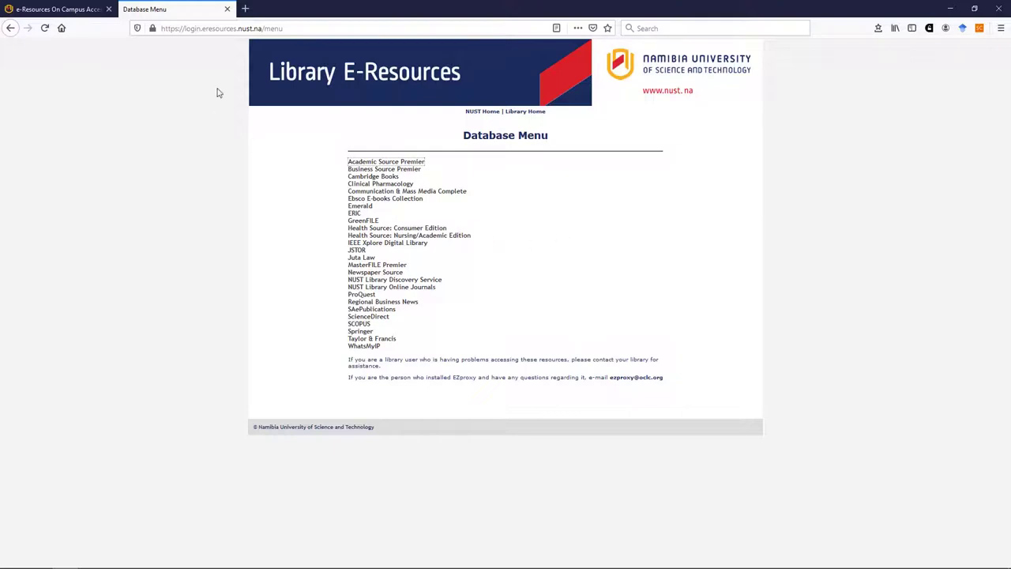
{"action": "left_click", "coordinate": [227, 8]}
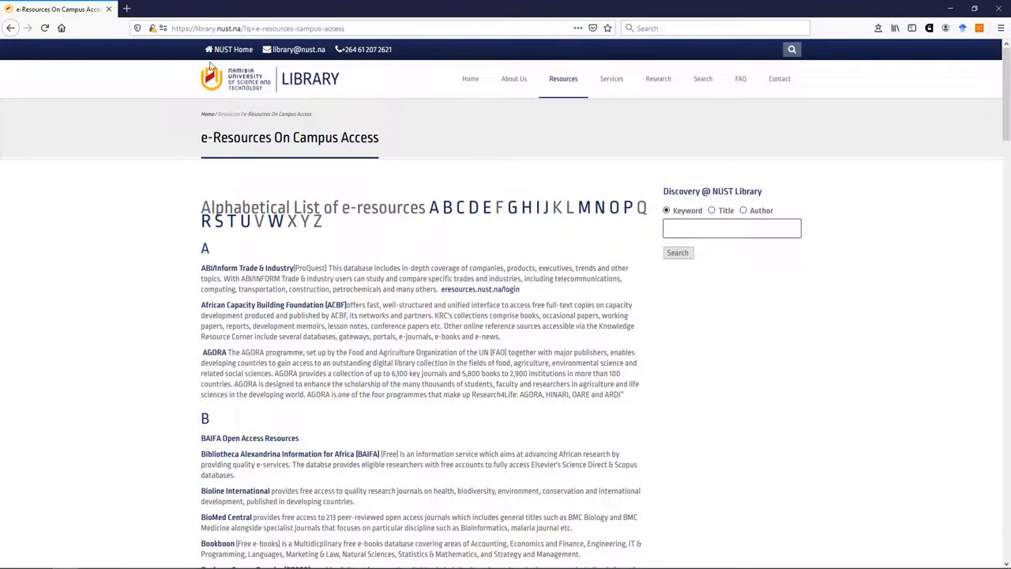
- Return to the library home page and run a keyword library search for "business ethics"
{"action": "left_click", "coordinate": [319, 85]}
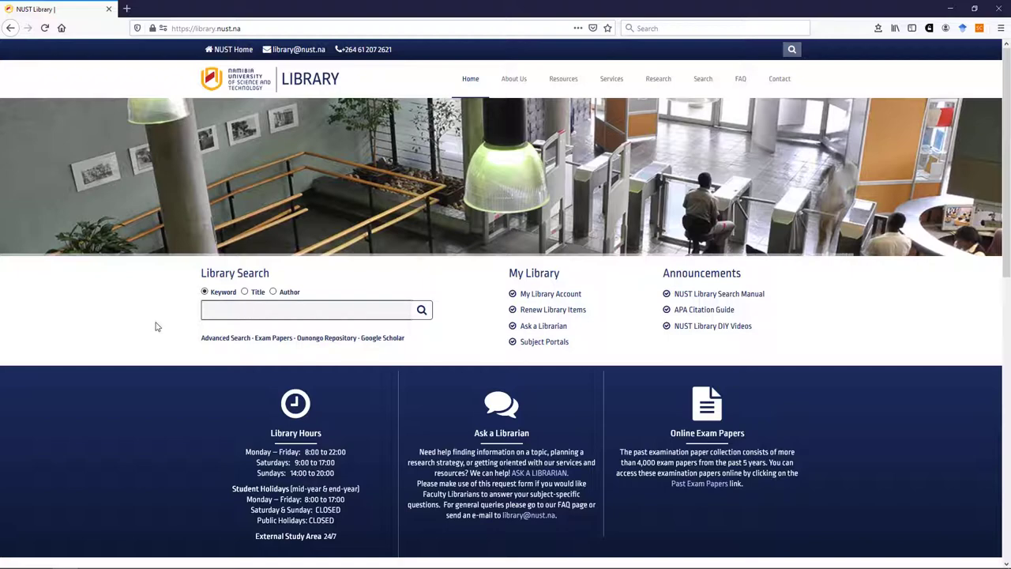
{"action": "type", "text": "business"}
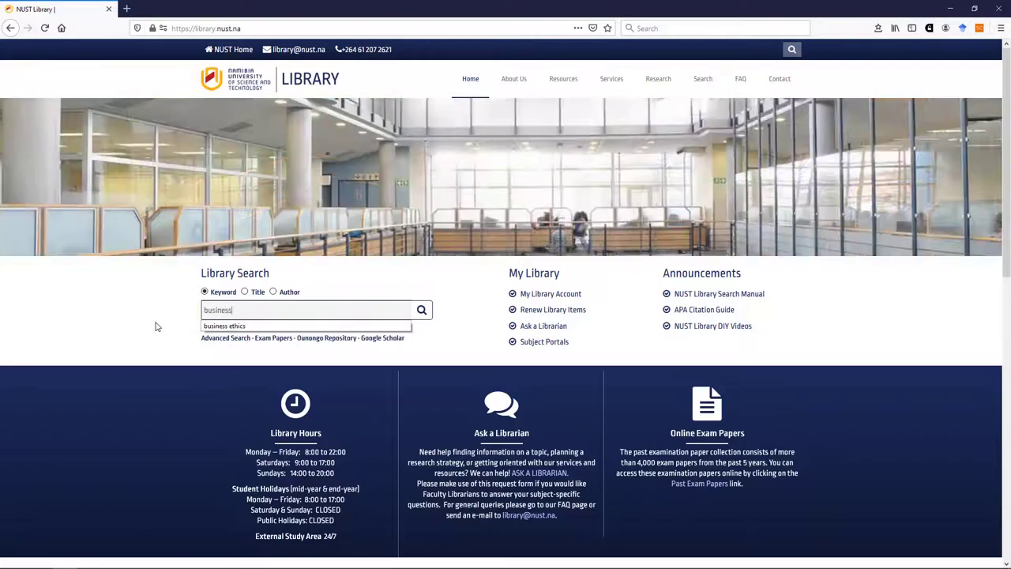
{"action": "left_click", "coordinate": [215, 326]}
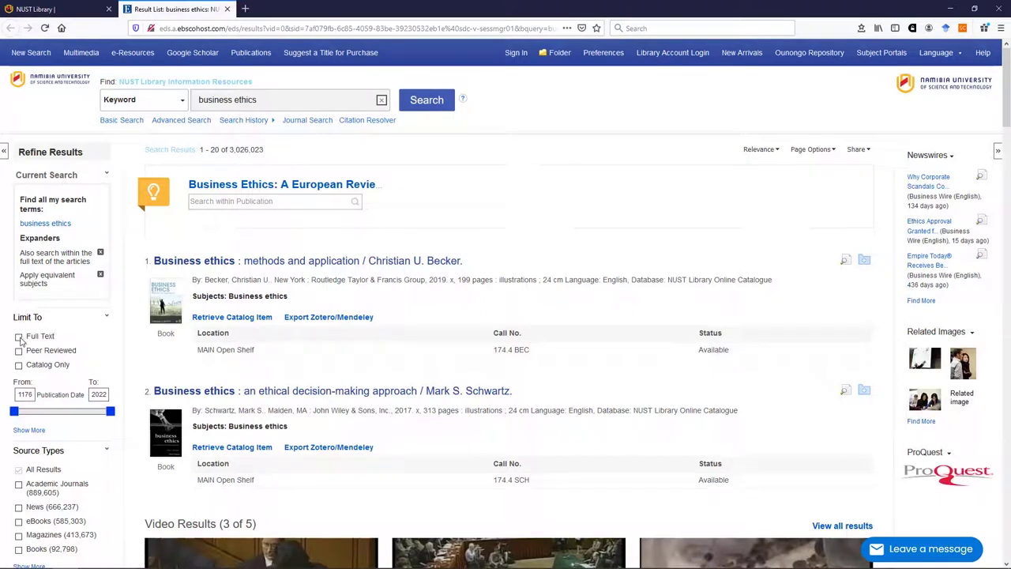
- Limit the search results to full text items with a publication date starting from 2011
{"action": "left_click", "coordinate": [19, 337]}
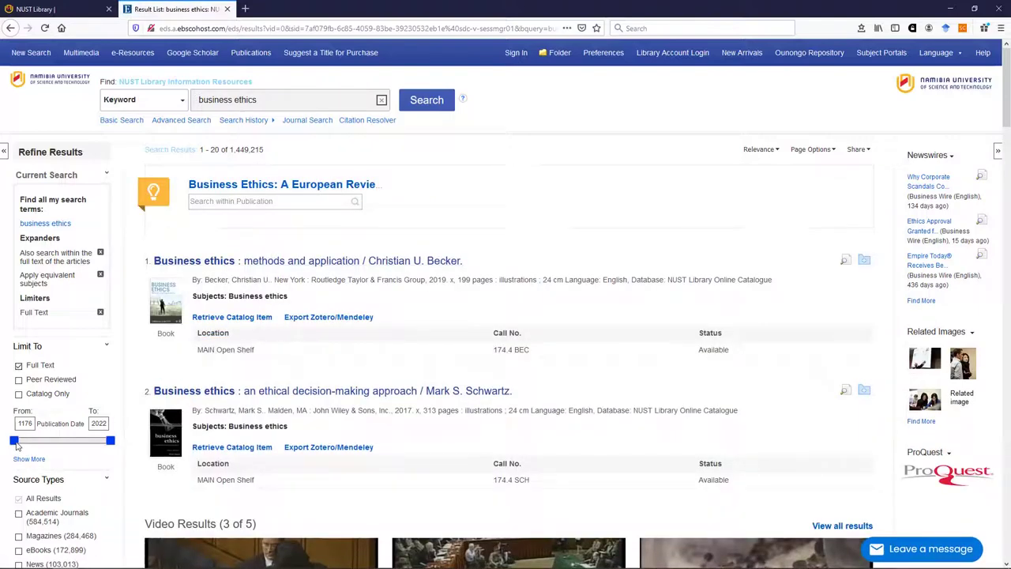
{"action": "left_click_drag", "start_coordinate": [35, 423], "coordinate": [6, 423]}
{"action": "type", "text": "2011"}
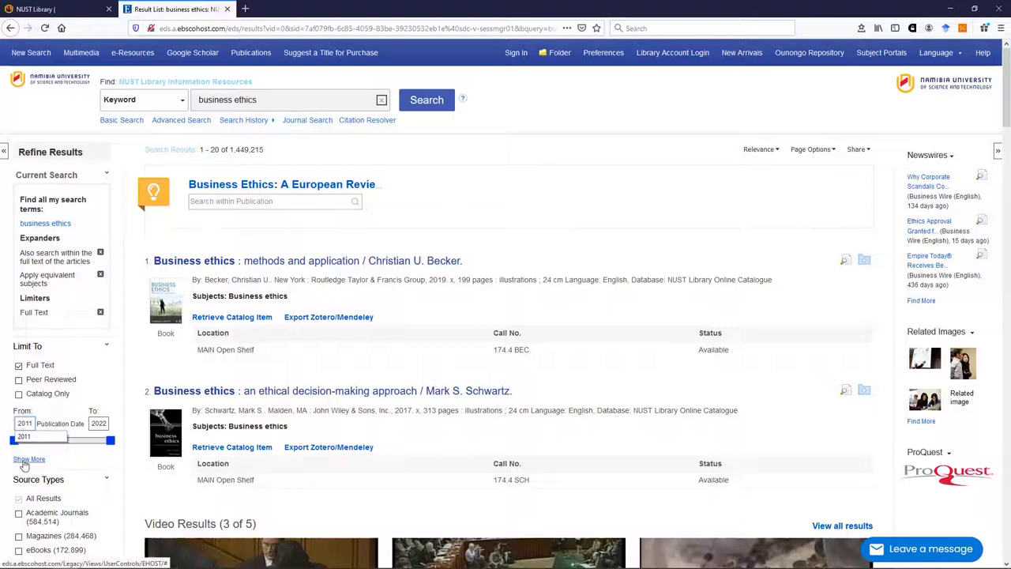
{"action": "key", "text": "Return"}
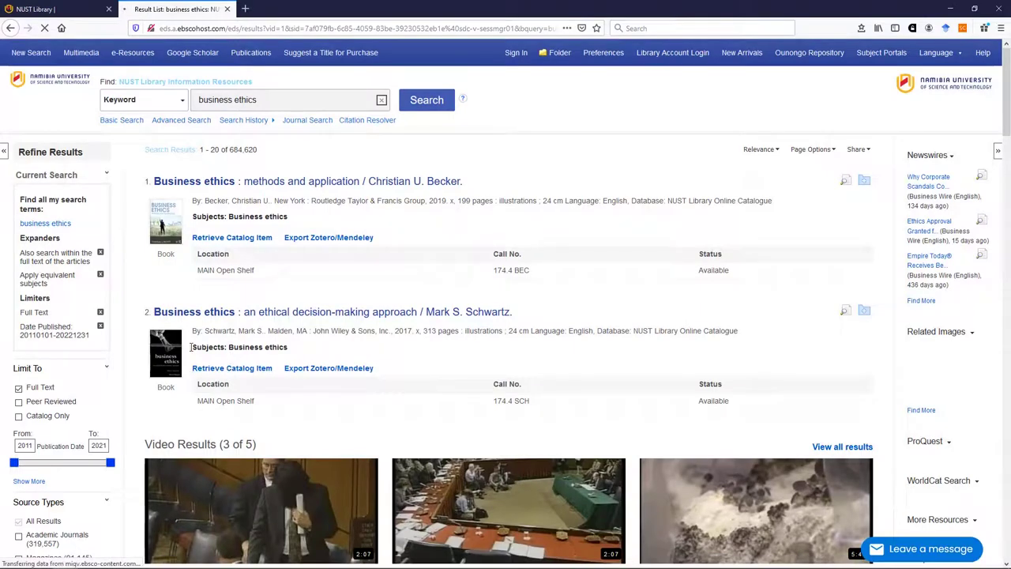
- Narrow the keyword search by extending the search terms to "business ethics africa"
{"action": "scroll", "coordinate": [70, 387], "scroll_direction": "down", "scroll_amount": 5}
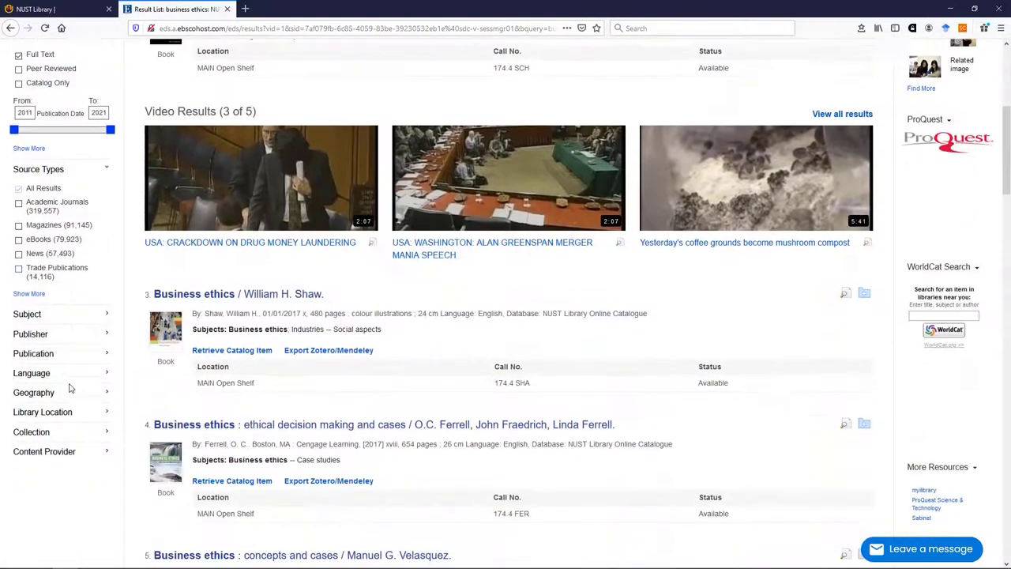
{"action": "scroll", "coordinate": [67, 340], "scroll_direction": "up", "scroll_amount": 4}
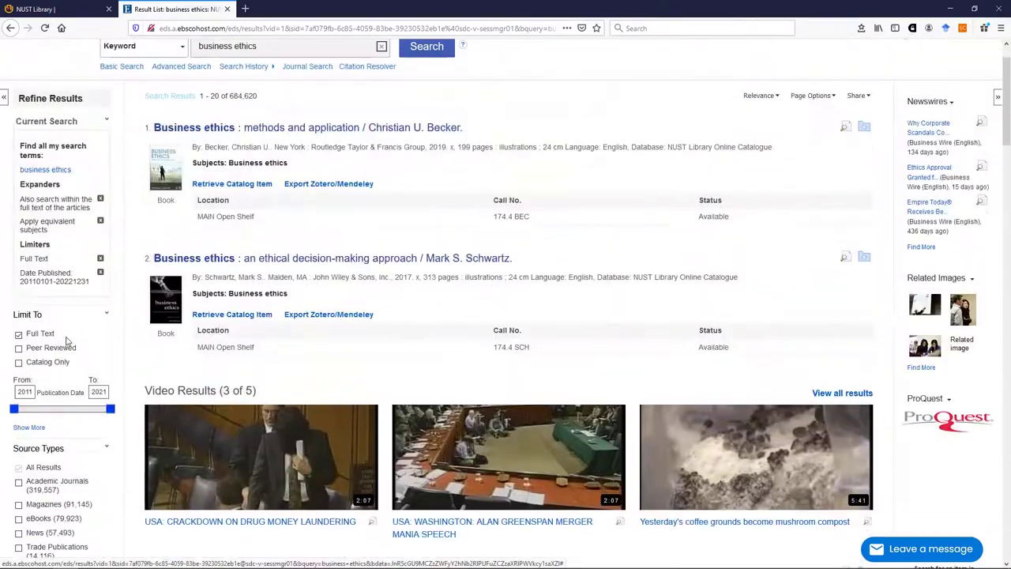
{"action": "scroll", "coordinate": [67, 339], "scroll_direction": "up", "scroll_amount": 1}
{"action": "left_click", "coordinate": [289, 101]}
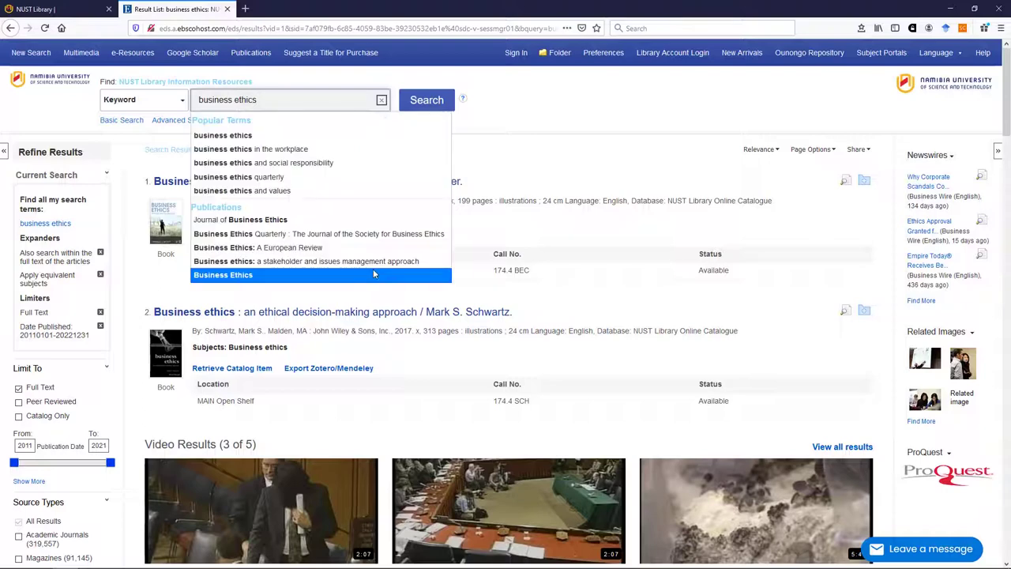
{"action": "type", "text": "africa"}
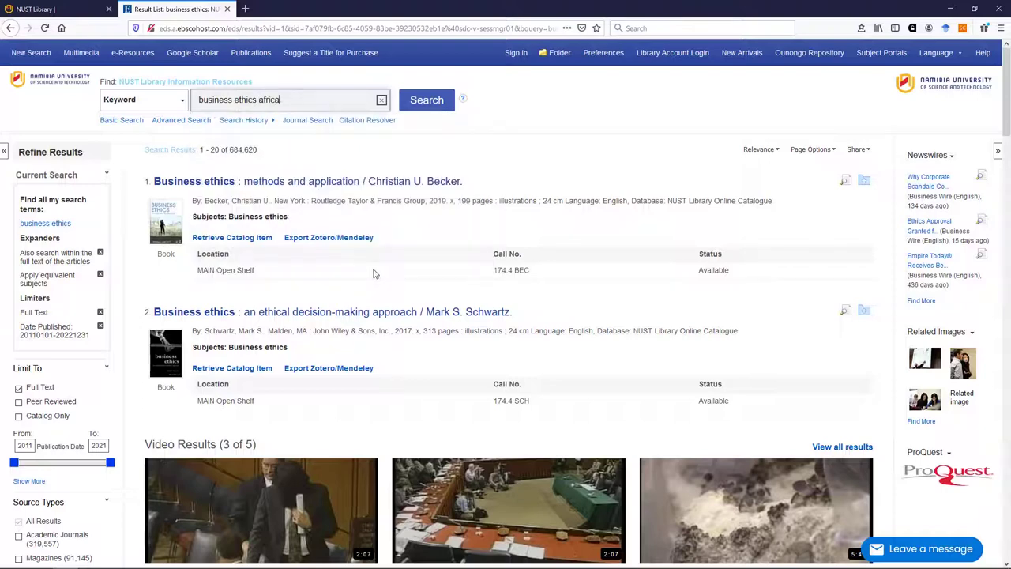
{"action": "left_click", "coordinate": [420, 104]}
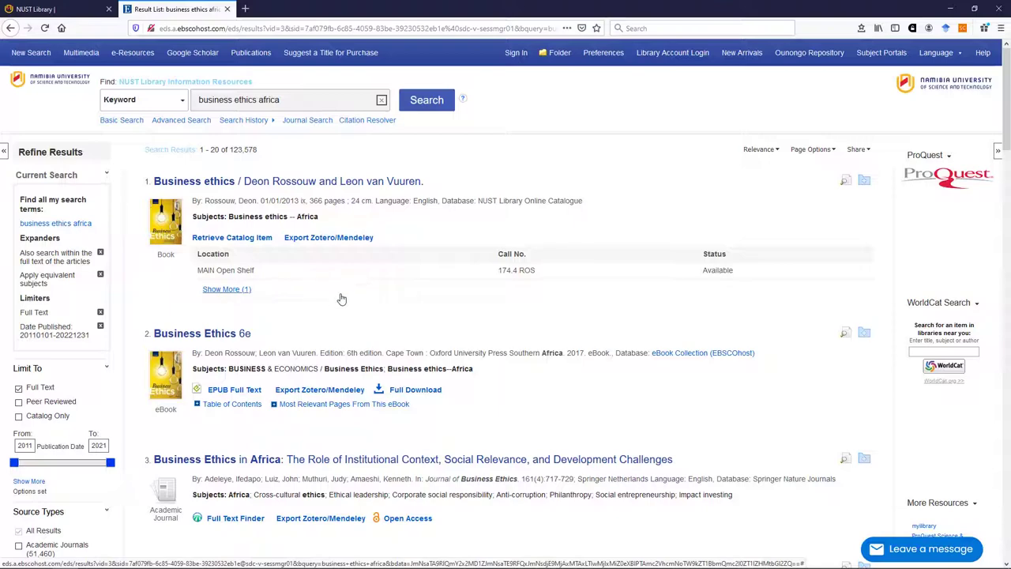
- Look over the first results and restrict the source types to eBooks
{"action": "scroll", "coordinate": [341, 299], "scroll_direction": "down", "scroll_amount": 1}
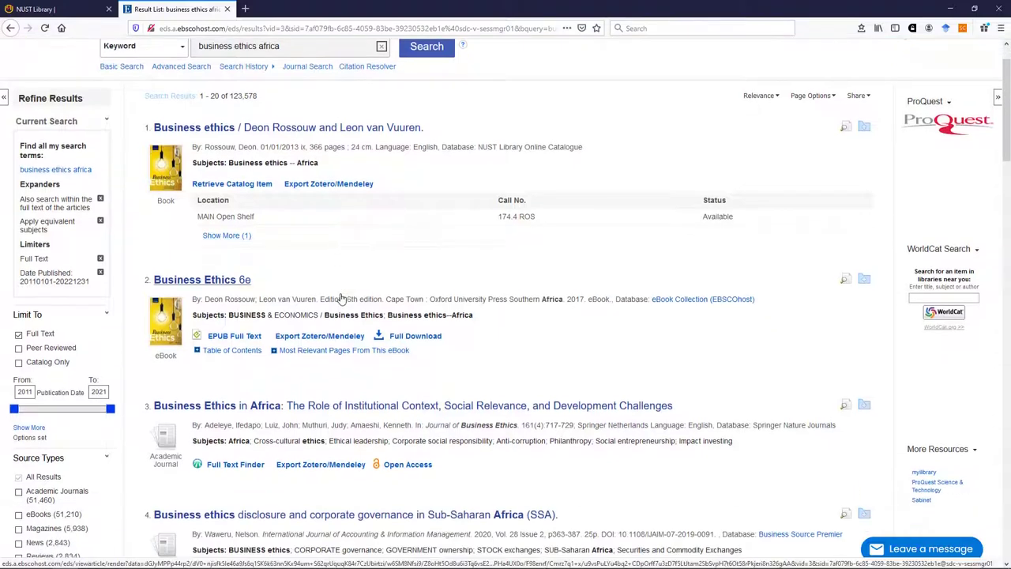
{"action": "scroll", "coordinate": [341, 299], "scroll_direction": "down", "scroll_amount": 1}
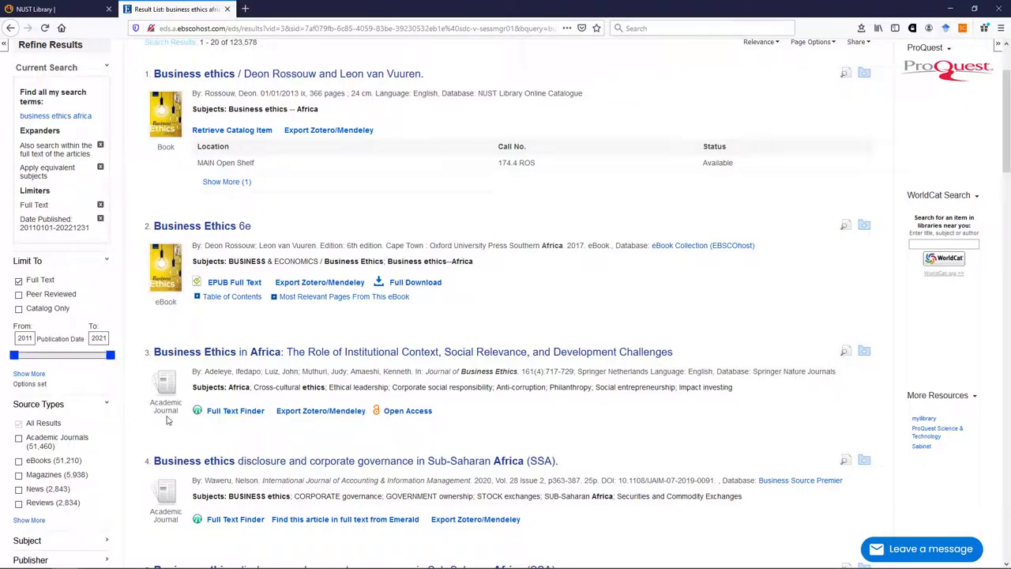
{"action": "scroll", "coordinate": [110, 452], "scroll_direction": "down", "scroll_amount": 2}
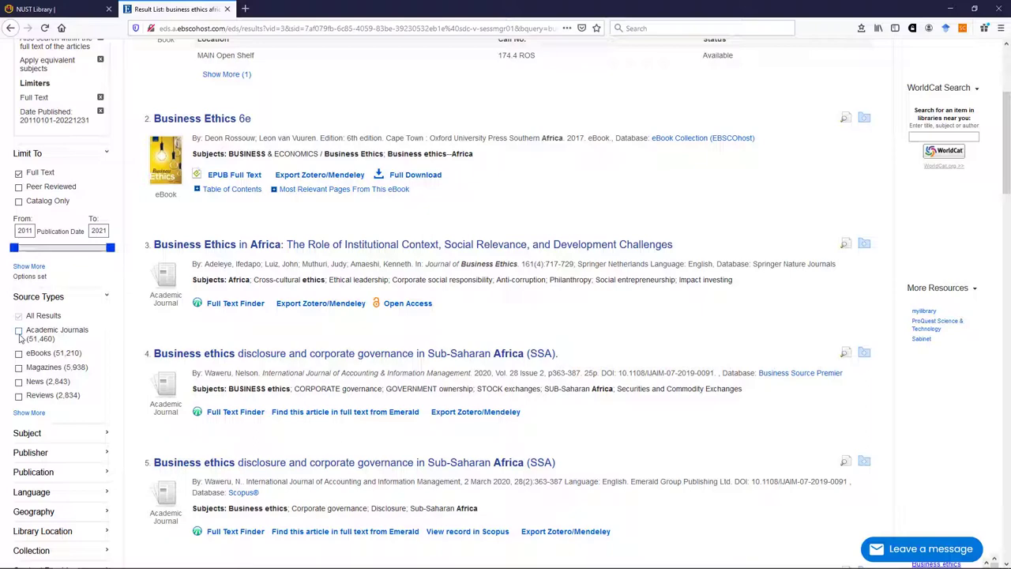
{"action": "left_click", "coordinate": [18, 354]}
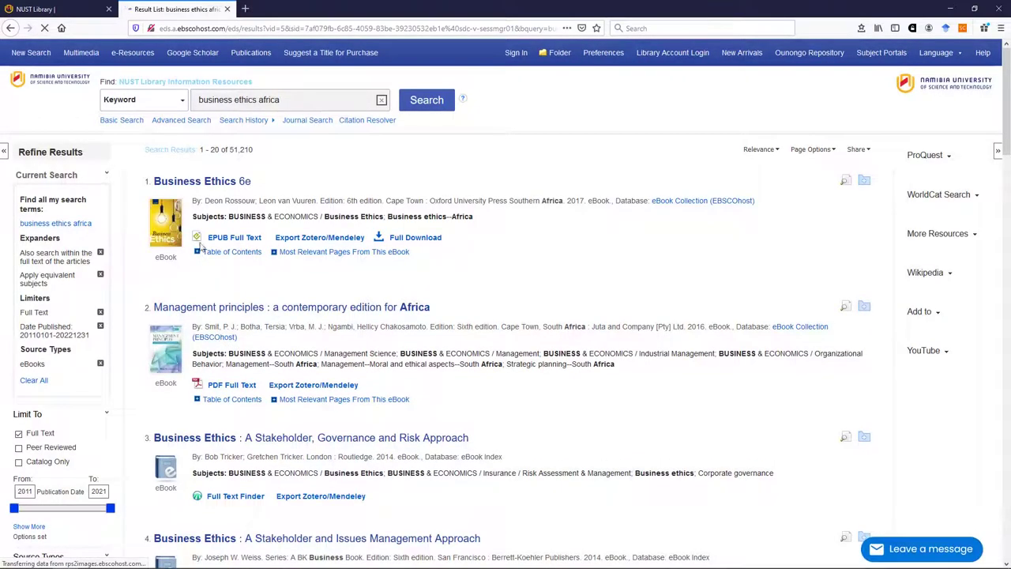
- Open the record for Business Ethics 6e in a separate tab, launch its EPUB full text, and page forward to the title page
{"action": "middle_click", "coordinate": [198, 186]}
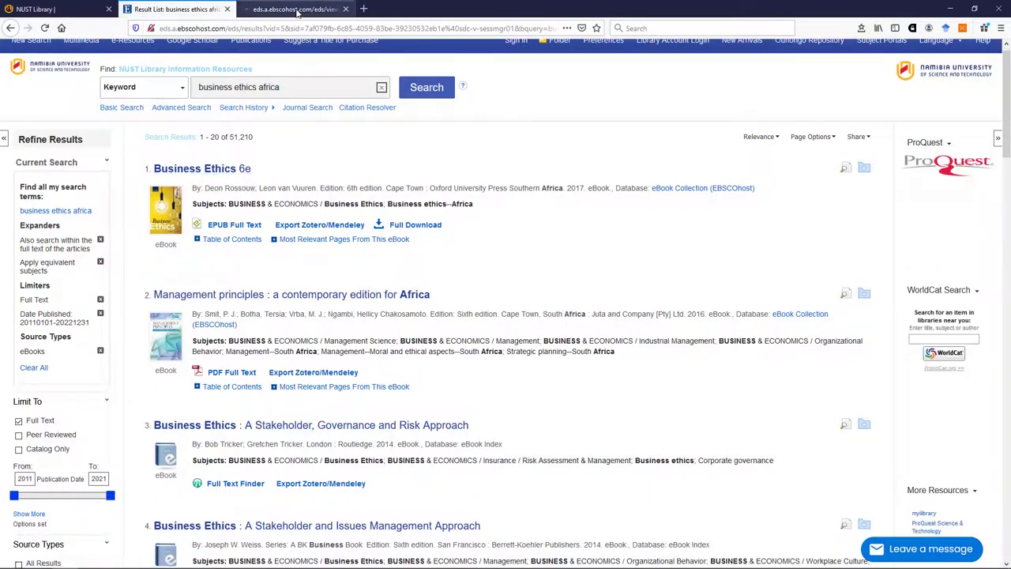
{"action": "left_click", "coordinate": [297, 10]}
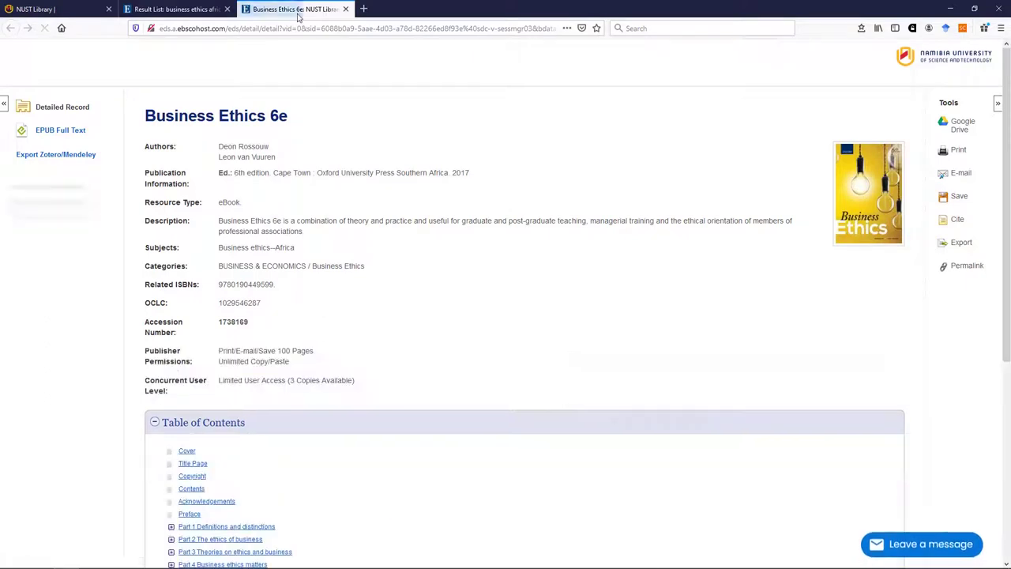
{"action": "left_click", "coordinate": [71, 134]}
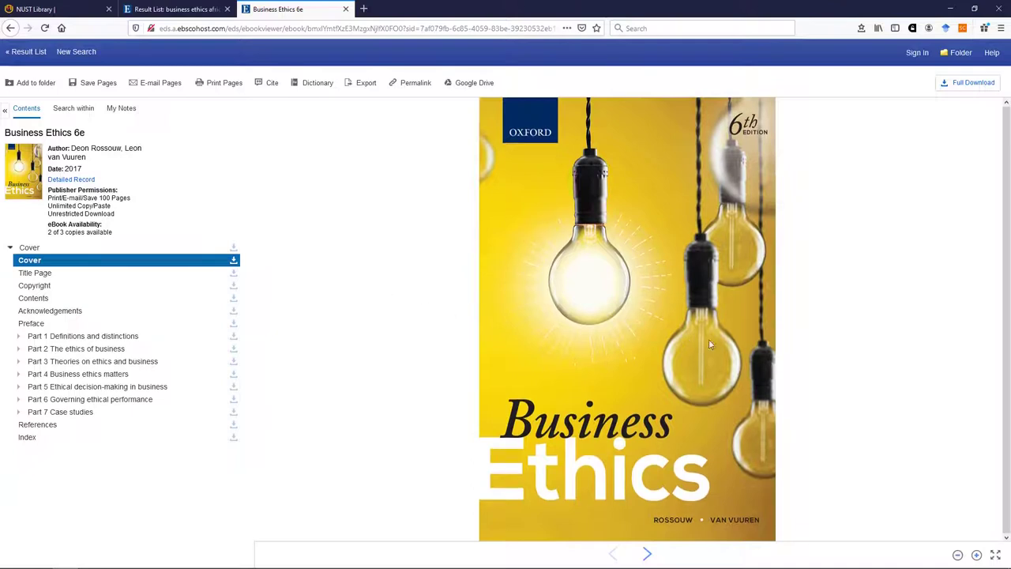
{"action": "left_click", "coordinate": [645, 556]}
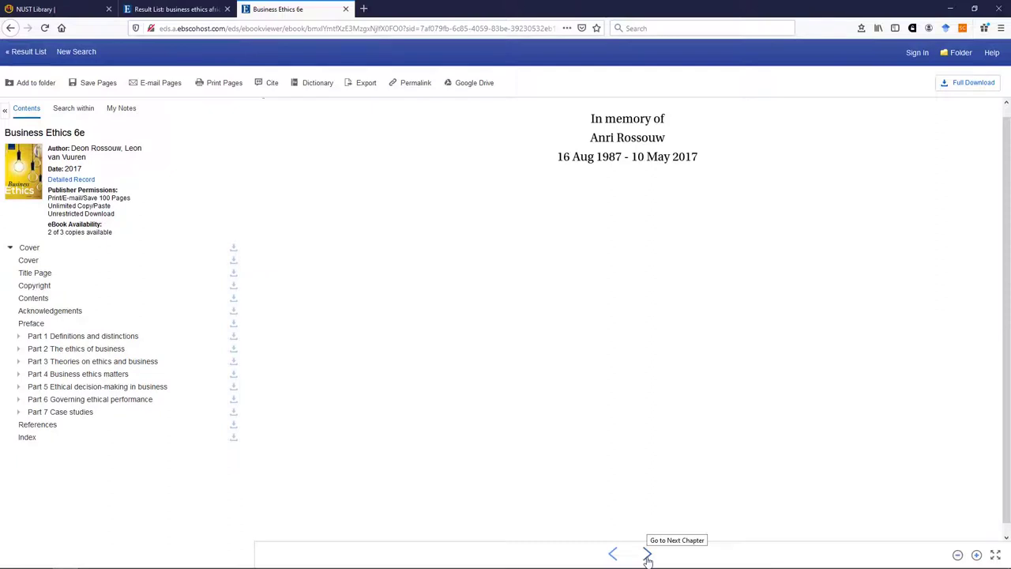
{"action": "left_click", "coordinate": [647, 556]}
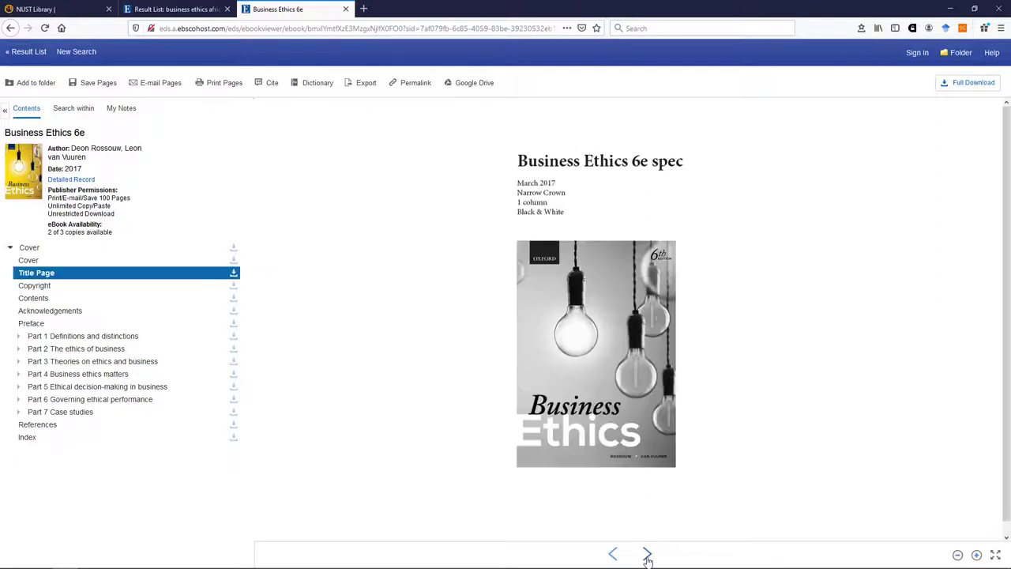
- Page forward to the eBook's contents, read the introduction to Part 3 Theories on ethics and business, and close the eBook
{"action": "left_click", "coordinate": [646, 556]}
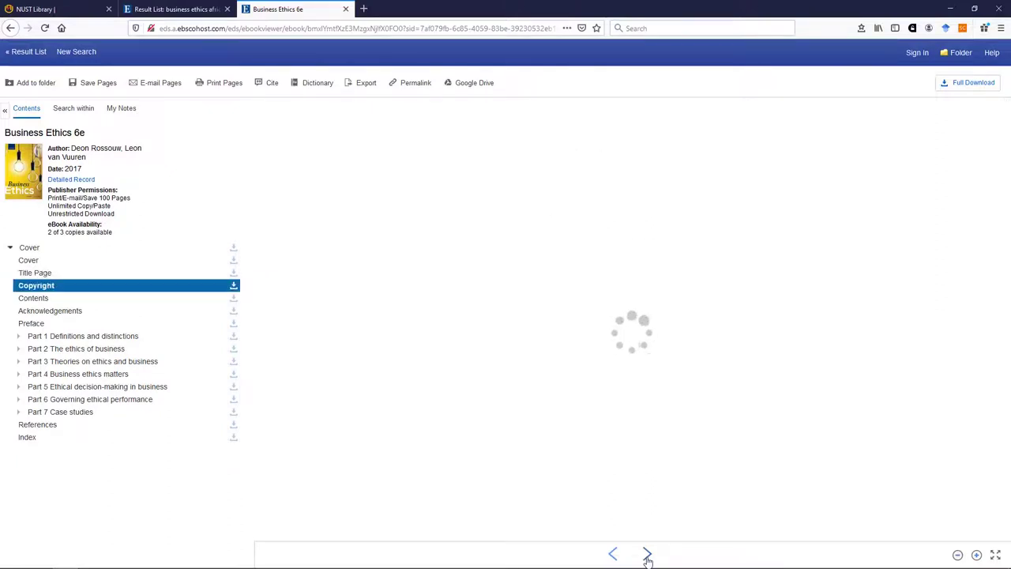
{"action": "left_click", "coordinate": [646, 556]}
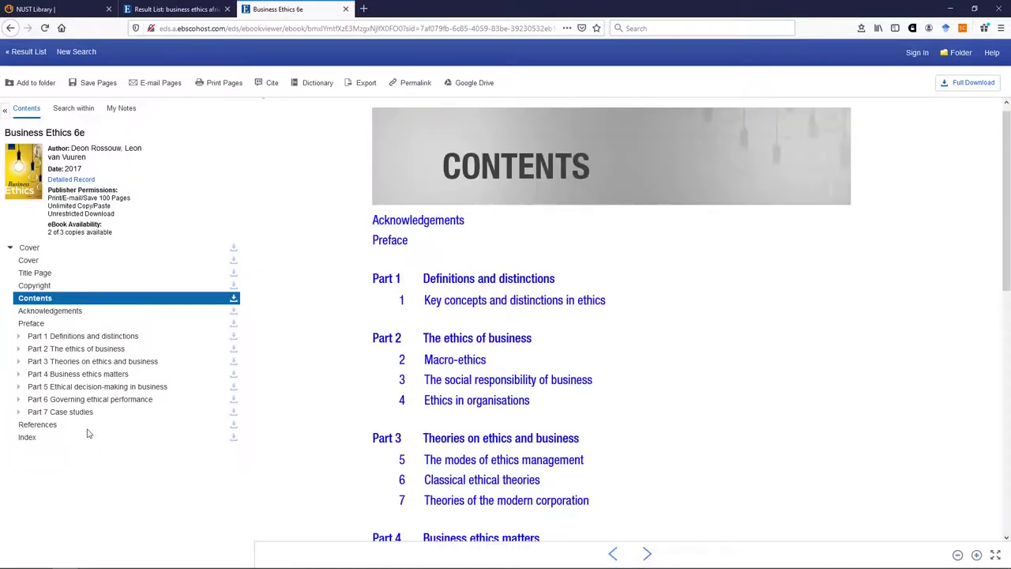
{"action": "left_click", "coordinate": [91, 363]}
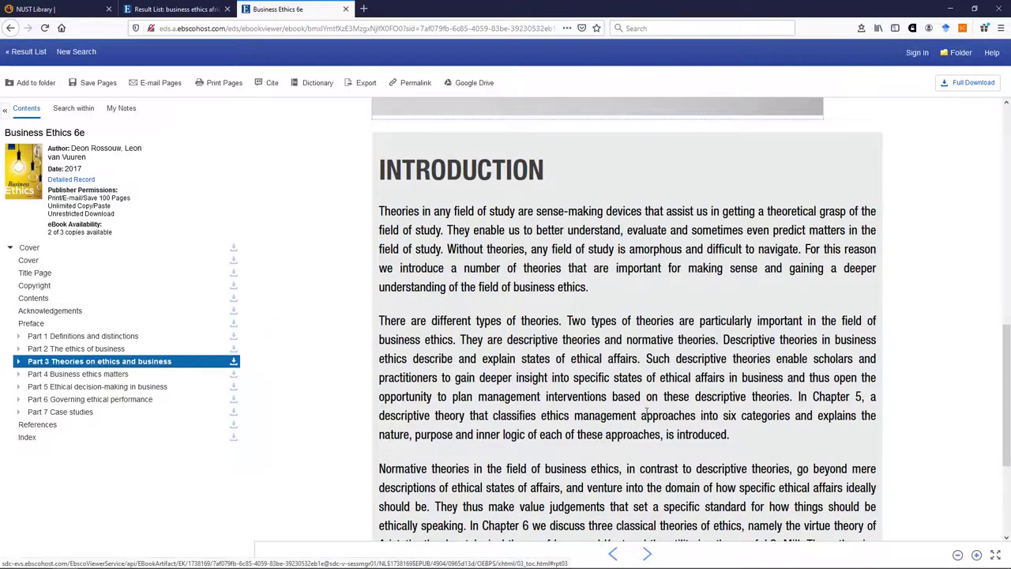
{"action": "scroll", "coordinate": [649, 412], "scroll_direction": "down", "scroll_amount": 5}
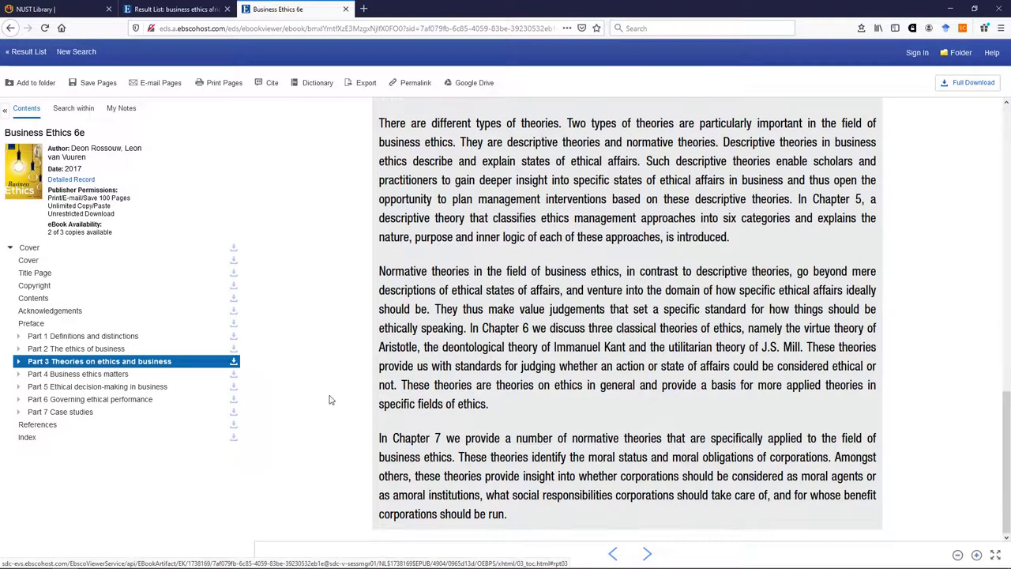
{"action": "scroll", "coordinate": [434, 367], "scroll_direction": "up", "scroll_amount": 10}
{"action": "scroll", "coordinate": [436, 371], "scroll_direction": "up", "scroll_amount": 3}
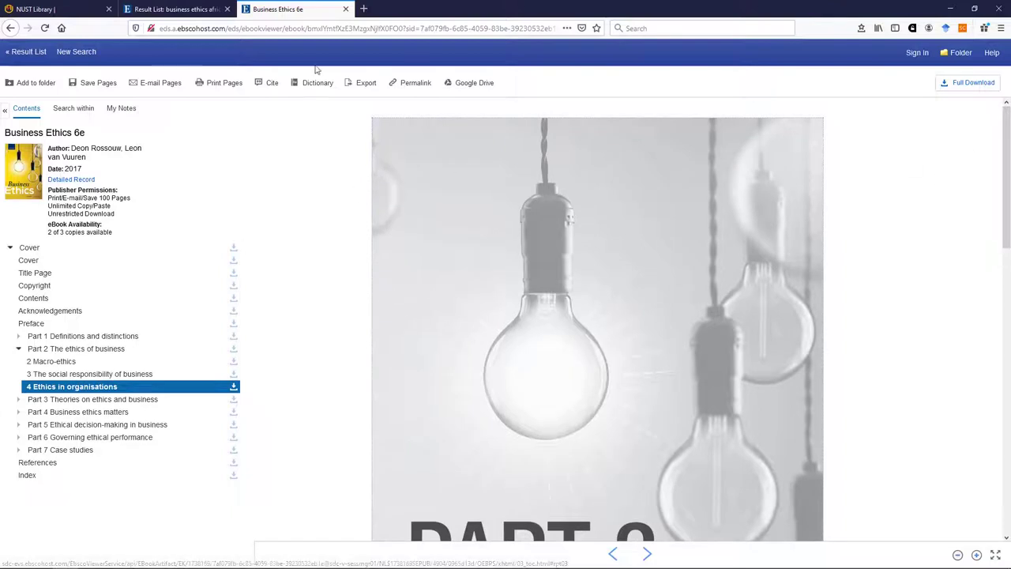
{"action": "left_click", "coordinate": [346, 10]}
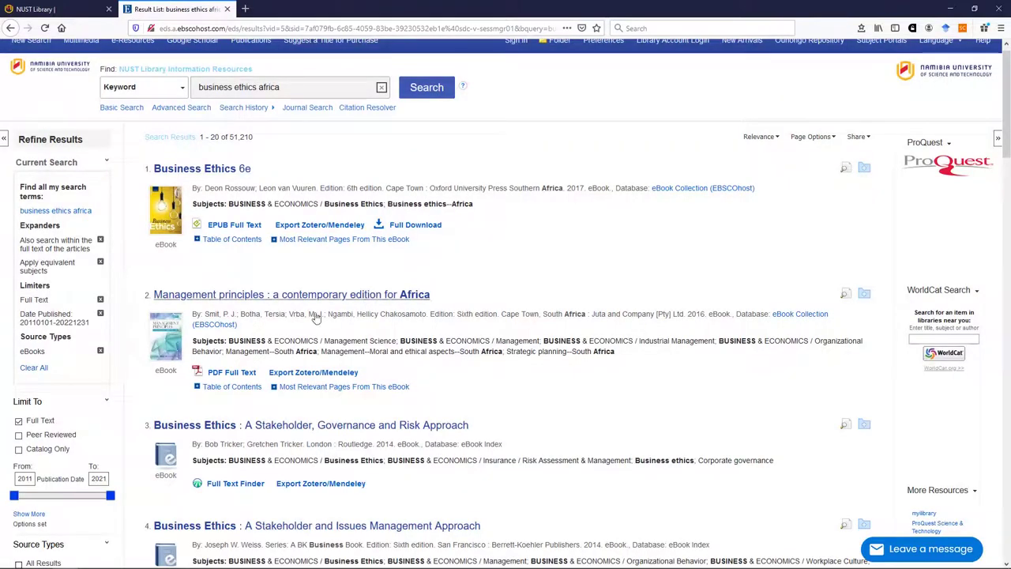
- Replace the eBooks source type filter with Academic Journals in the search results
{"action": "scroll", "coordinate": [98, 419], "scroll_direction": "down", "scroll_amount": 2}
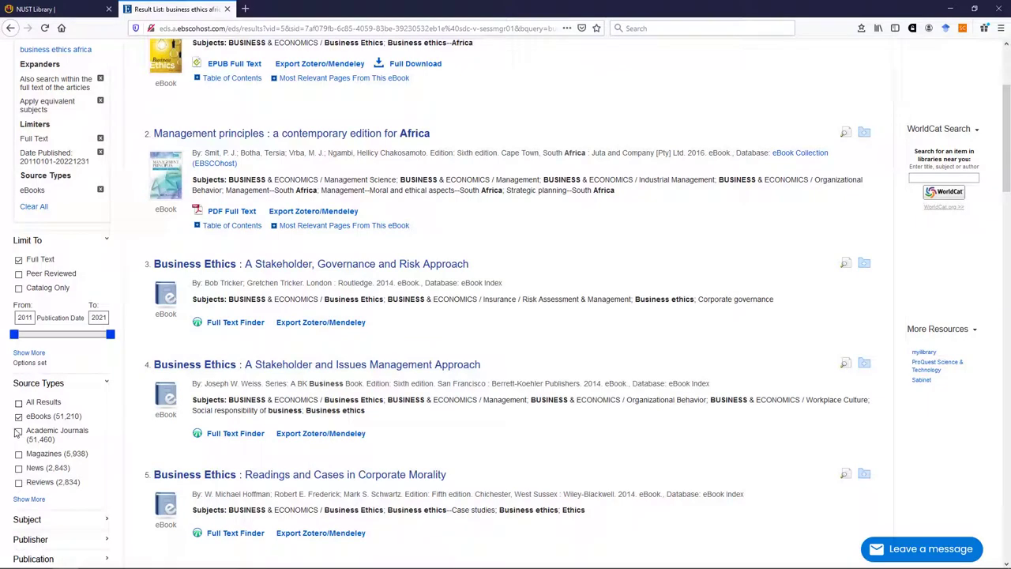
{"action": "left_click", "coordinate": [19, 417]}
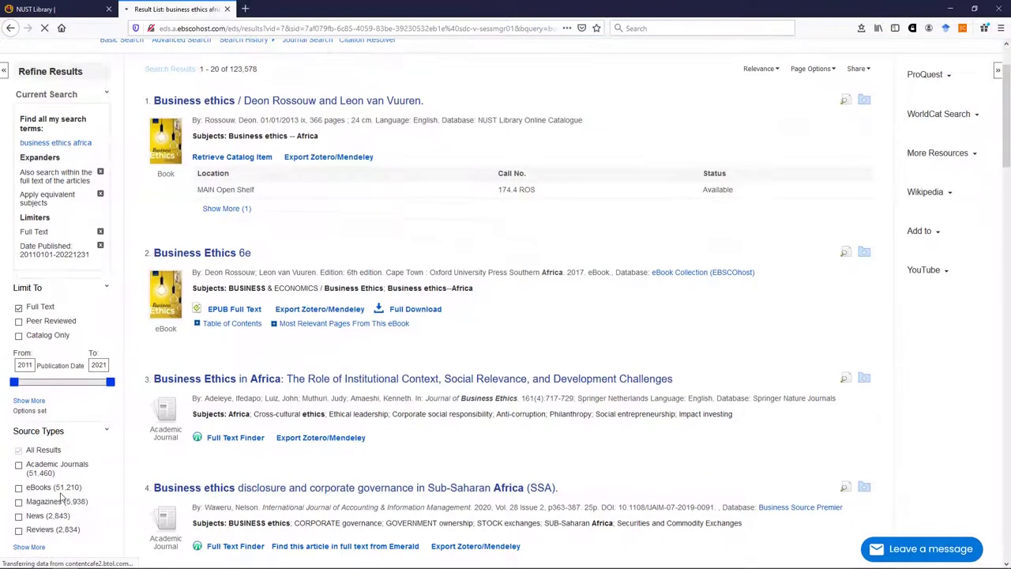
{"action": "left_click", "coordinate": [18, 439]}
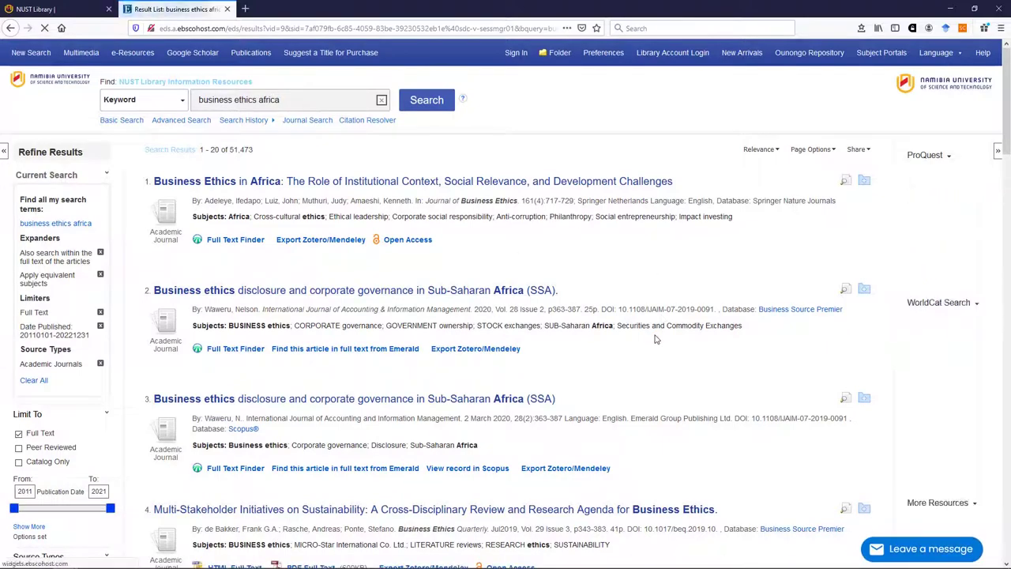
- Look over the academic journal results and open the article on business ethics disclosure in Sub-Saharan Africa in full text on Emerald Insight
{"action": "scroll", "coordinate": [655, 339], "scroll_direction": "down", "scroll_amount": 5}
{"action": "scroll", "coordinate": [655, 339], "scroll_direction": "down", "scroll_amount": 2}
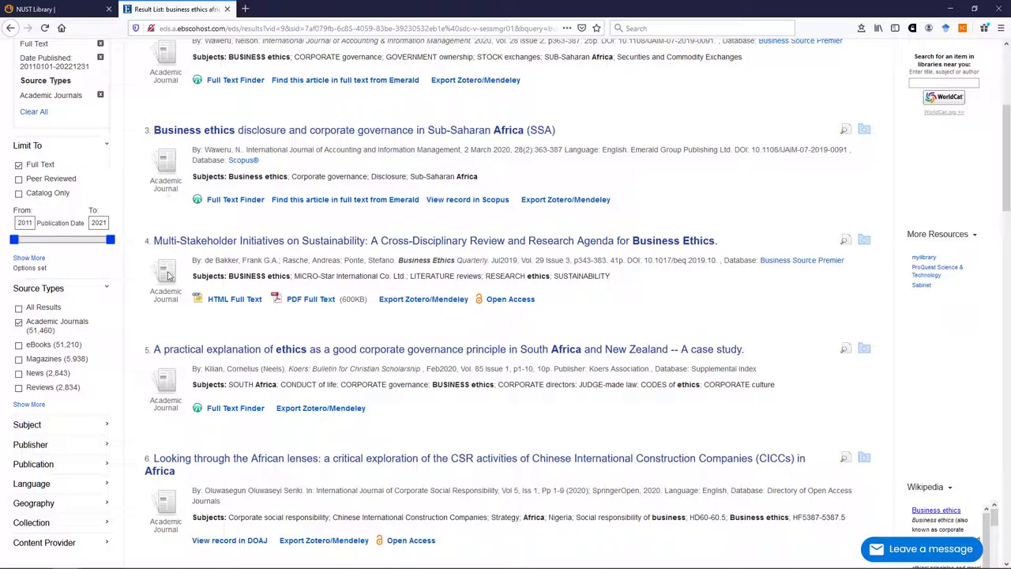
{"action": "scroll", "coordinate": [440, 320], "scroll_direction": "up", "scroll_amount": 1}
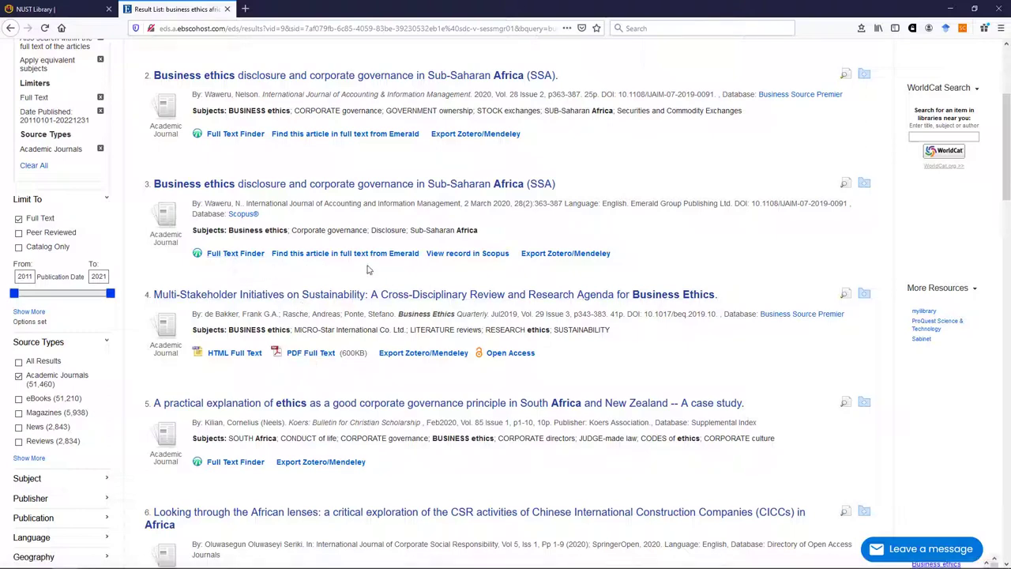
{"action": "scroll", "coordinate": [469, 287], "scroll_direction": "up", "scroll_amount": 5}
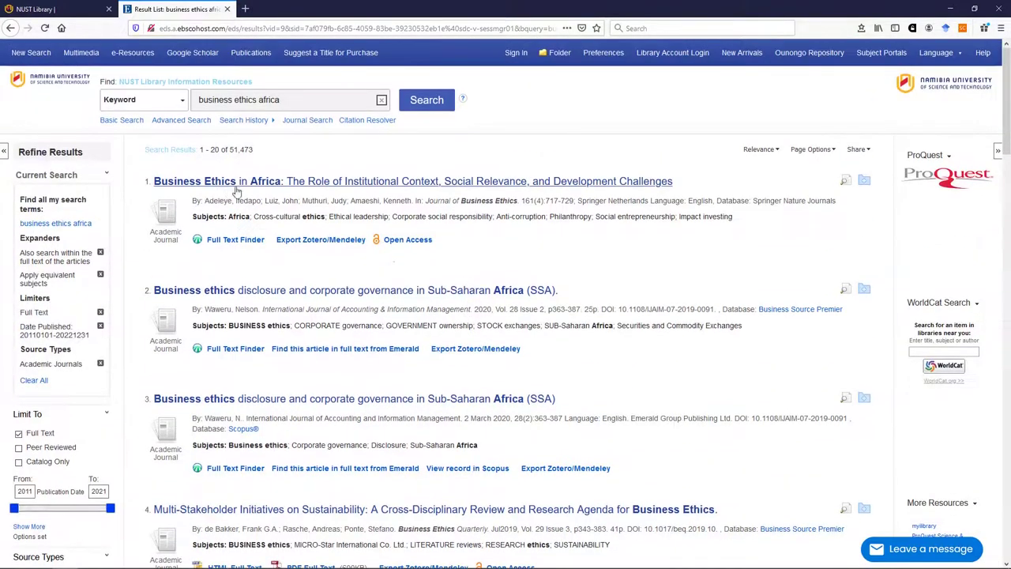
{"action": "scroll", "coordinate": [397, 362], "scroll_direction": "down", "scroll_amount": 1}
{"action": "scroll", "coordinate": [393, 362], "scroll_direction": "down", "scroll_amount": 1}
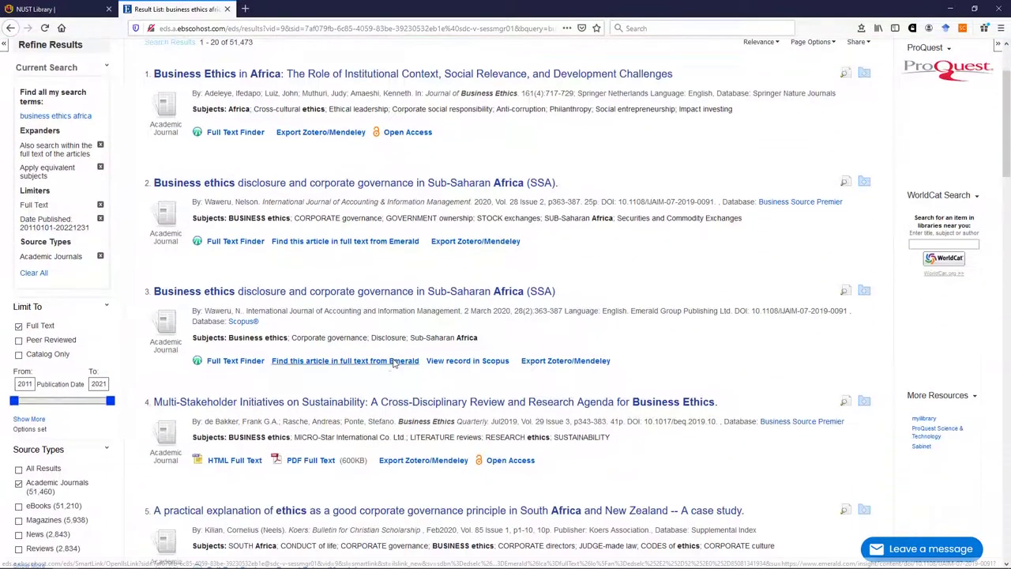
{"action": "scroll", "coordinate": [391, 361], "scroll_direction": "down", "scroll_amount": 2}
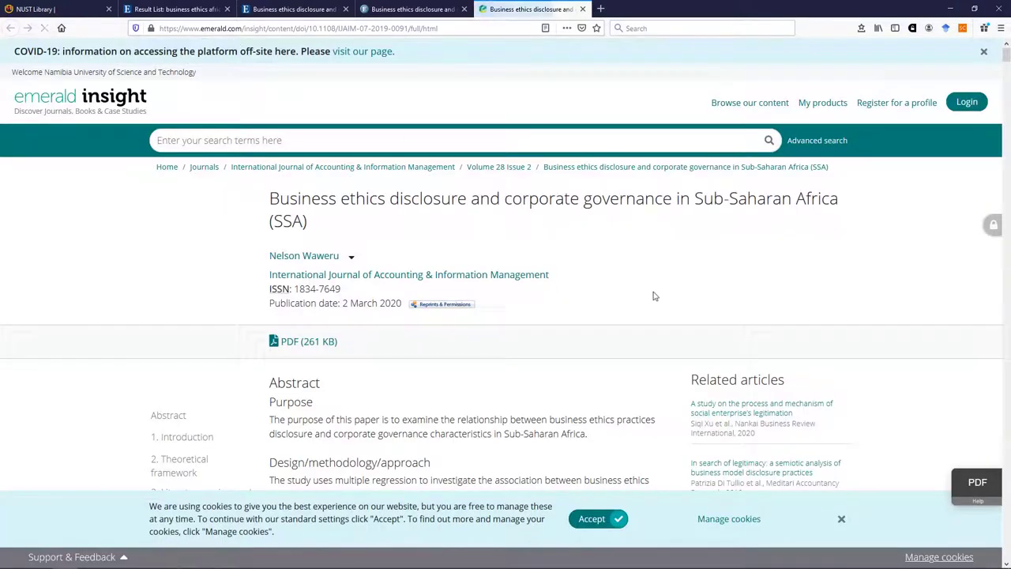
- Read the article's abstract on Emerald Insight, open its PDF version, and skim the opening sections
{"action": "scroll", "coordinate": [656, 301], "scroll_direction": "down", "scroll_amount": 3}
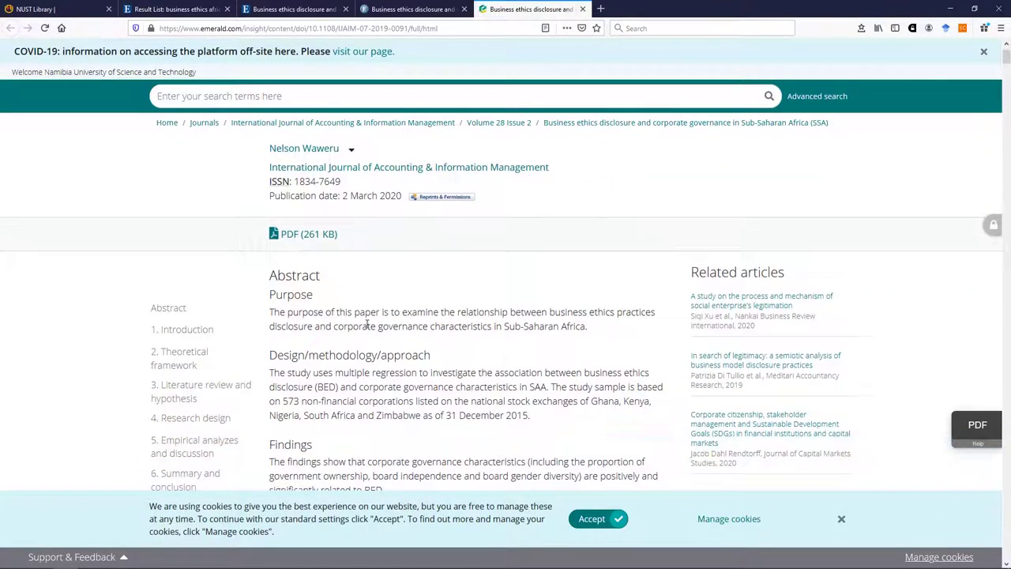
{"action": "scroll", "coordinate": [383, 355], "scroll_direction": "down", "scroll_amount": 3}
{"action": "scroll", "coordinate": [385, 354], "scroll_direction": "up", "scroll_amount": 3}
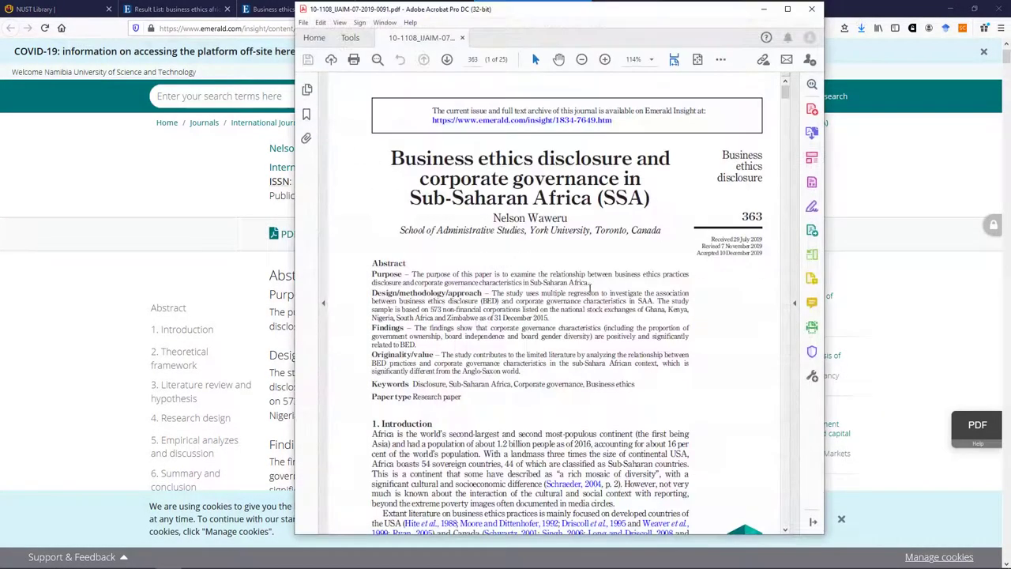
{"action": "scroll", "coordinate": [586, 336], "scroll_direction": "down", "scroll_amount": 10}
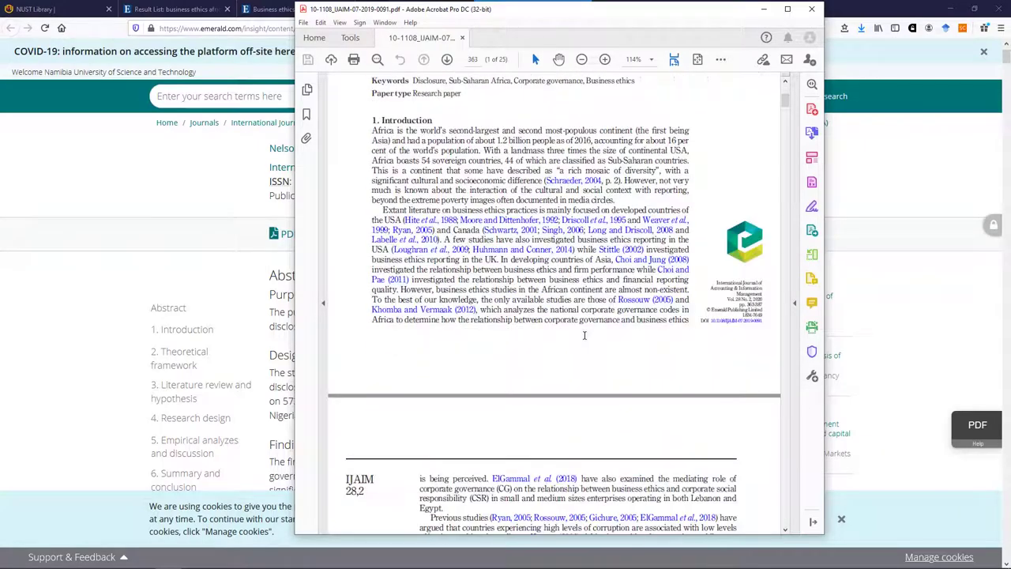
{"action": "scroll", "coordinate": [585, 334], "scroll_direction": "down", "scroll_amount": 10}
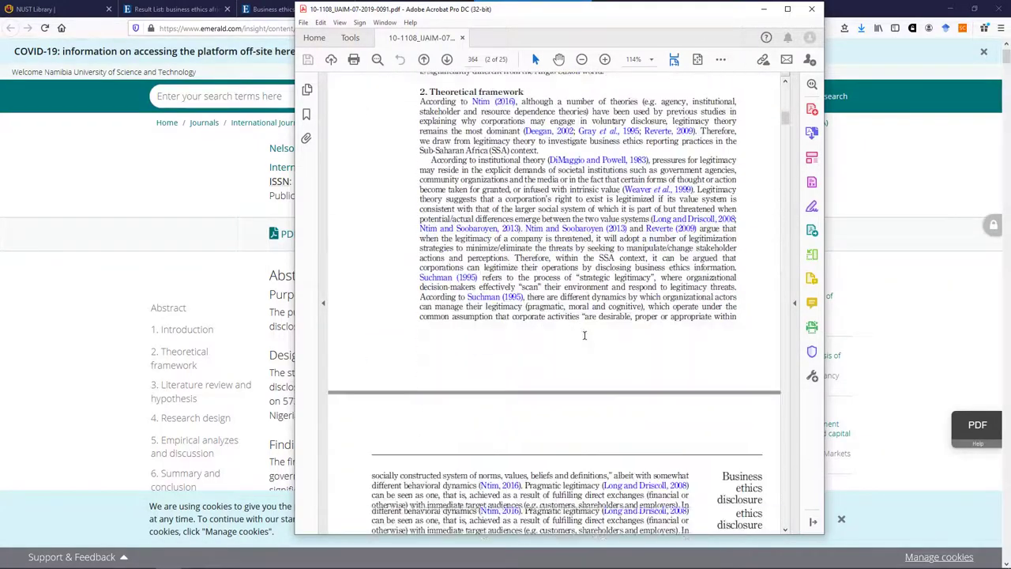
{"action": "scroll", "coordinate": [586, 334], "scroll_direction": "down", "scroll_amount": 3}
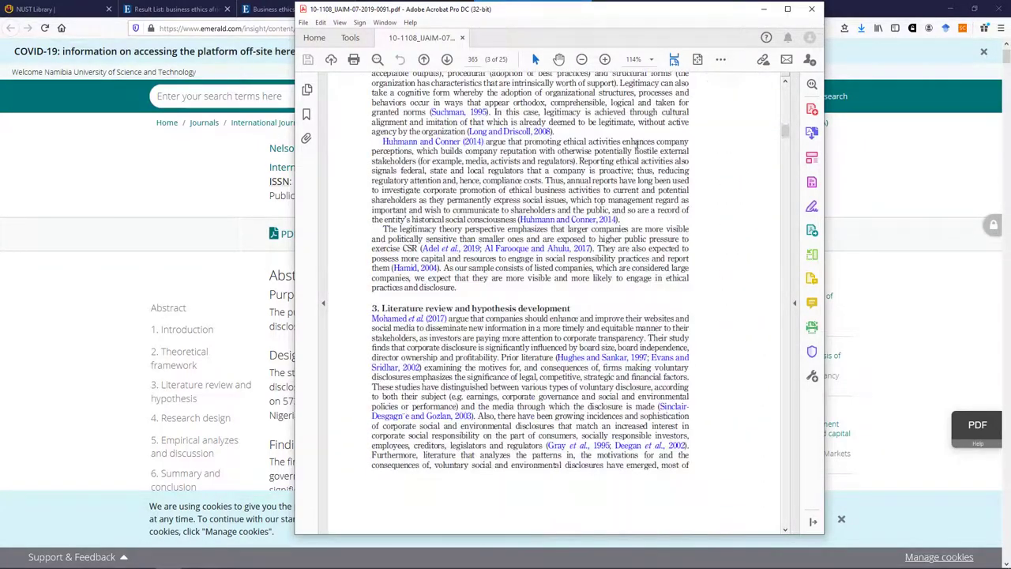
- Close the article's PDF, its Emerald, Full Text Finder and detailed record pages, and the result list to return to the library homepage
{"action": "left_click", "coordinate": [811, 8]}
{"action": "left_click", "coordinate": [582, 8]}
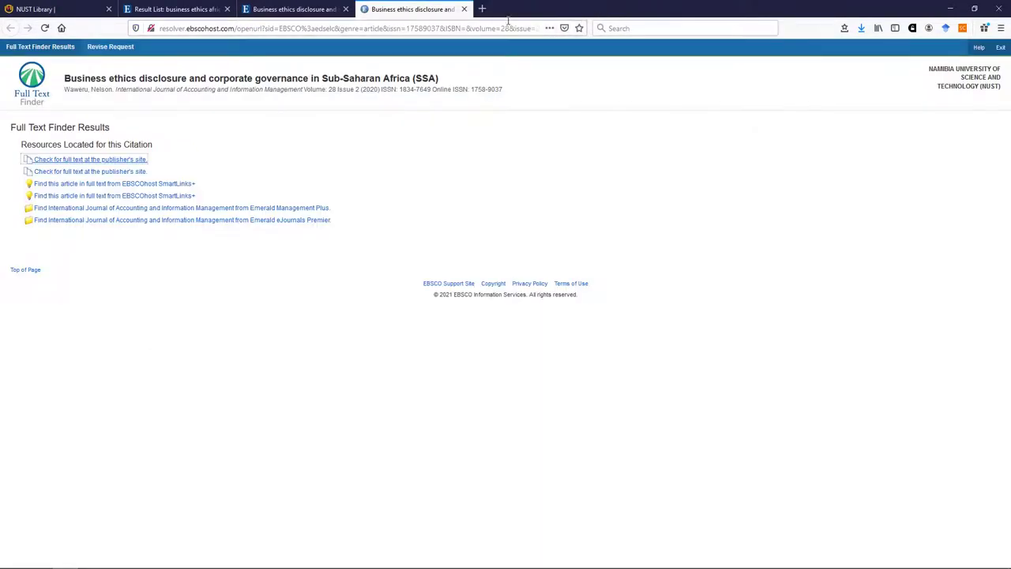
{"action": "left_click", "coordinate": [464, 10]}
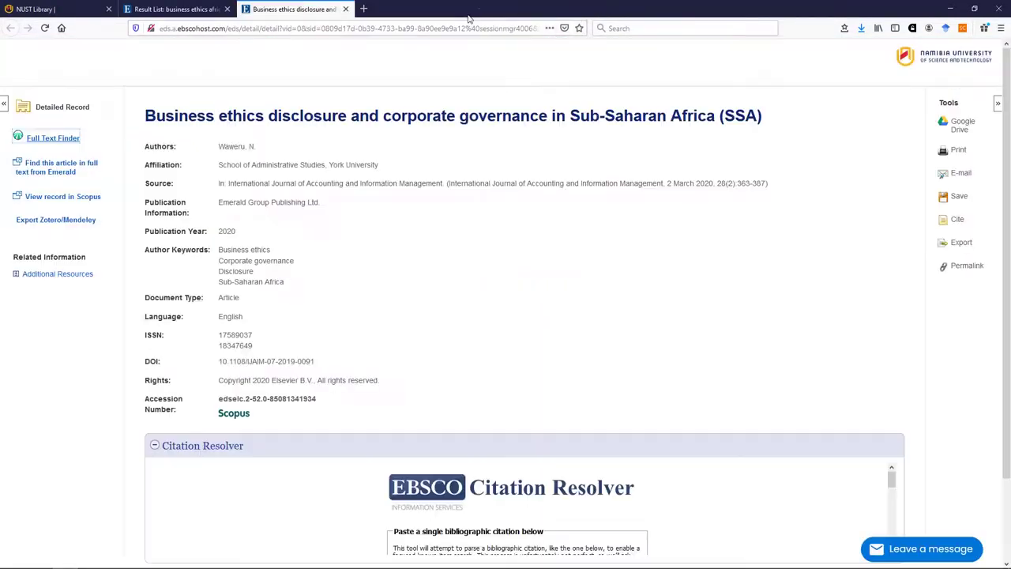
{"action": "left_click", "coordinate": [345, 9]}
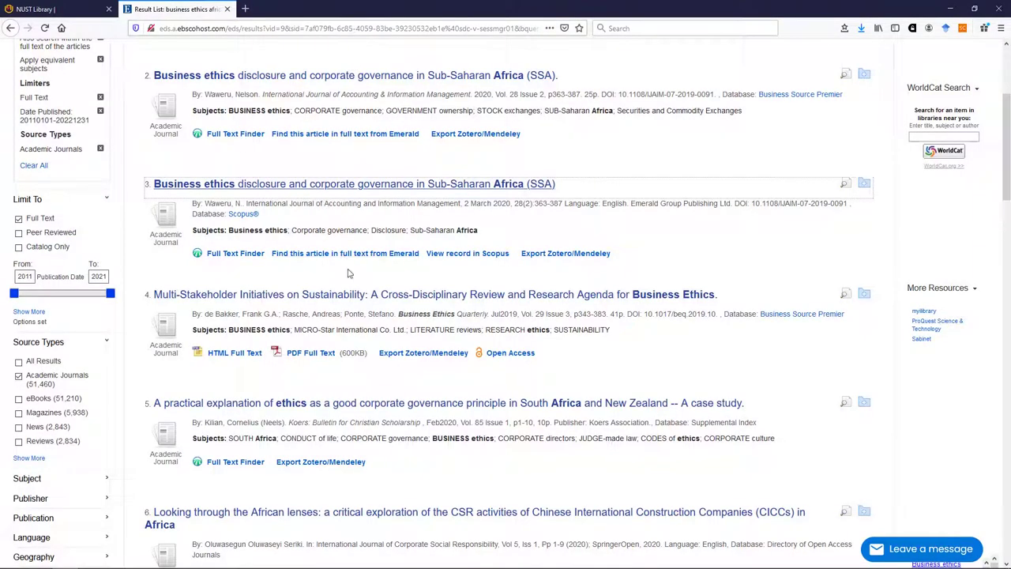
{"action": "scroll", "coordinate": [344, 357], "scroll_direction": "down", "scroll_amount": 2}
{"action": "scroll", "coordinate": [343, 357], "scroll_direction": "up", "scroll_amount": 6}
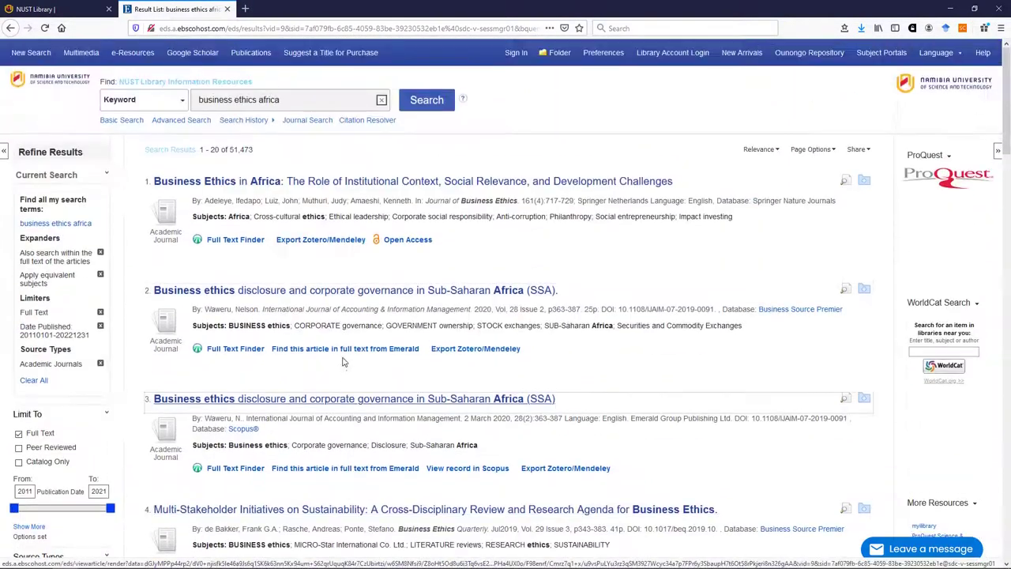
{"action": "left_click", "coordinate": [227, 9]}
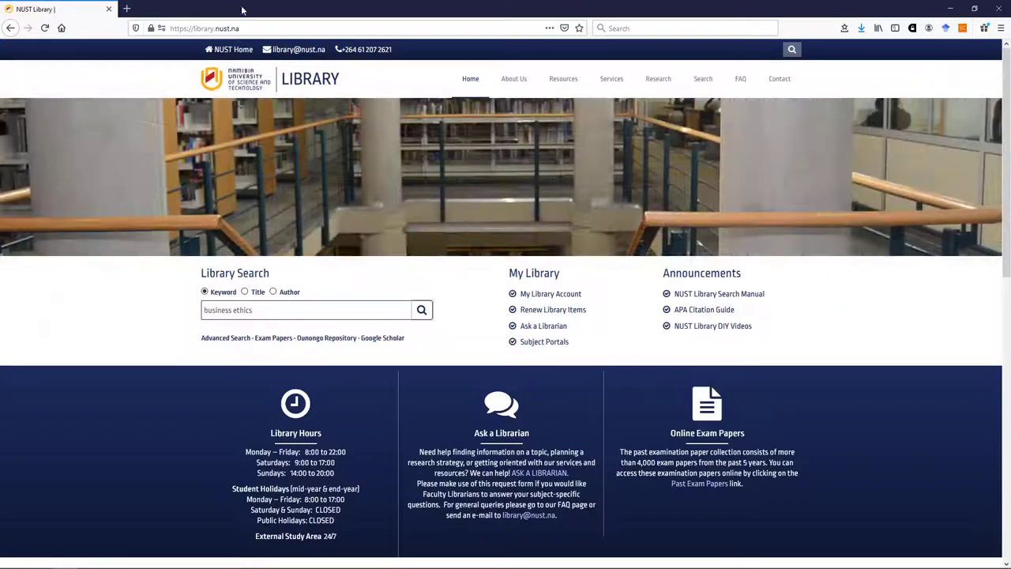
- Open the Ounongo Repository from the library's digital collections and look over its communities and author, subject and date listings
{"action": "mouse_move", "coordinate": [575, 85]}
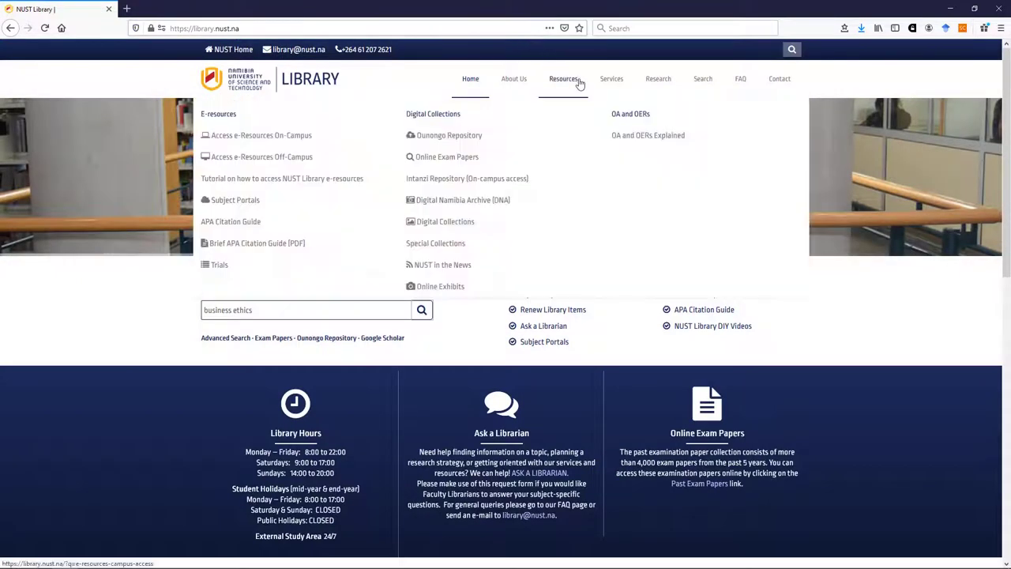
{"action": "left_click", "coordinate": [449, 136]}
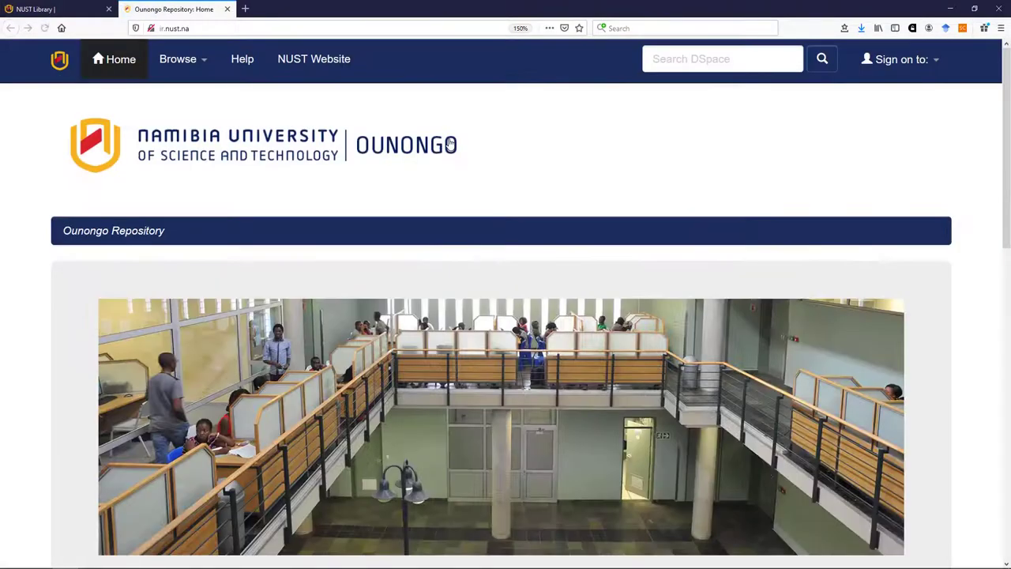
{"action": "scroll", "coordinate": [578, 175], "scroll_direction": "down", "scroll_amount": 6}
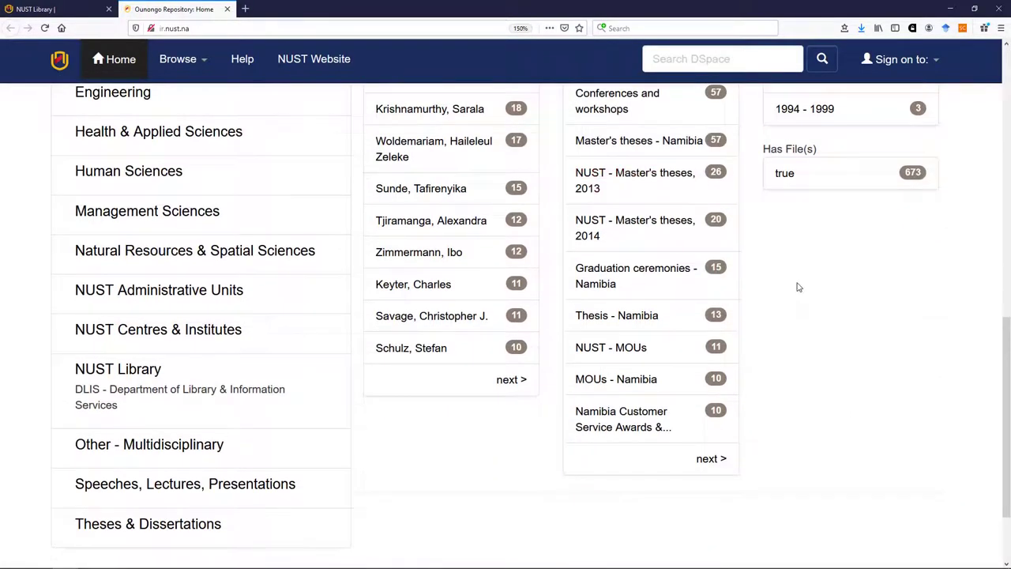
{"action": "scroll", "coordinate": [797, 288], "scroll_direction": "up", "scroll_amount": 1}
{"action": "scroll", "coordinate": [797, 287], "scroll_direction": "up", "scroll_amount": 1}
{"action": "scroll", "coordinate": [737, 306], "scroll_direction": "down", "scroll_amount": 2}
{"action": "scroll", "coordinate": [782, 326], "scroll_direction": "up", "scroll_amount": 1}
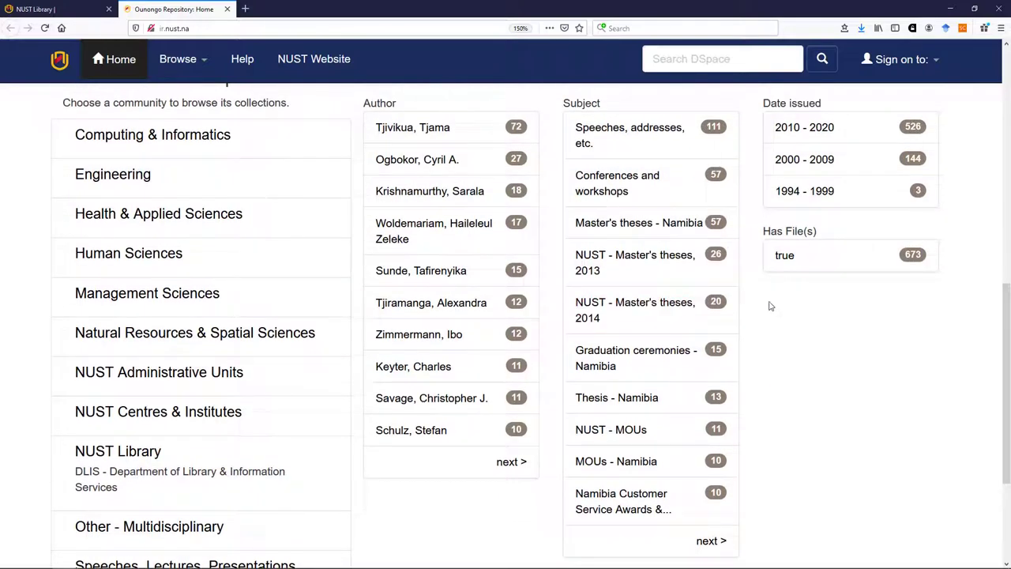
{"action": "scroll", "coordinate": [690, 178], "scroll_direction": "up", "scroll_amount": 3}
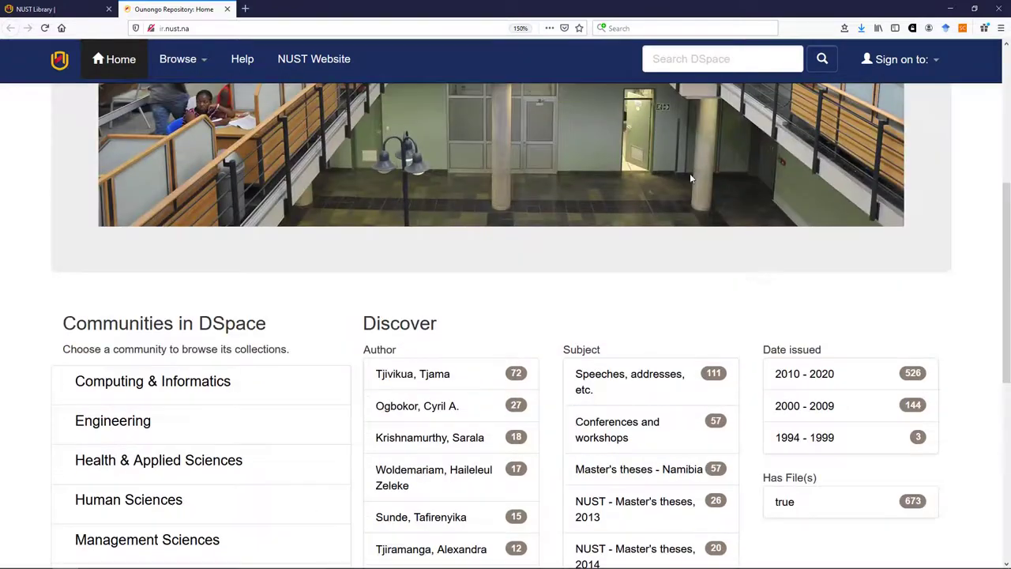
{"action": "left_click", "coordinate": [663, 63]}
- Open the Human Sciences community and its Communication collection, and look through the listed items
{"action": "scroll", "coordinate": [328, 409], "scroll_direction": "down", "scroll_amount": 3}
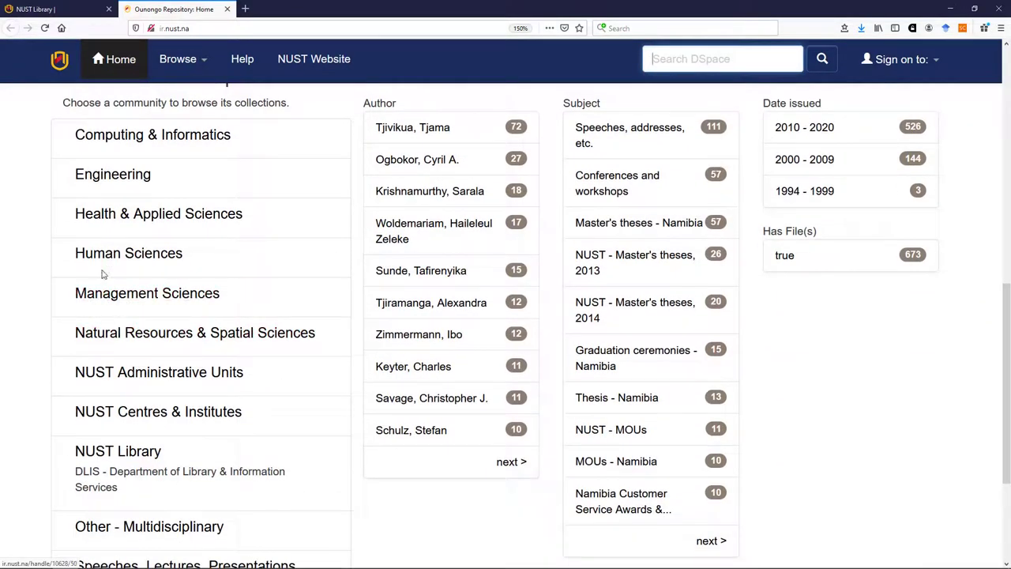
{"action": "left_click", "coordinate": [103, 264]}
{"action": "scroll", "coordinate": [447, 381], "scroll_direction": "down", "scroll_amount": 5}
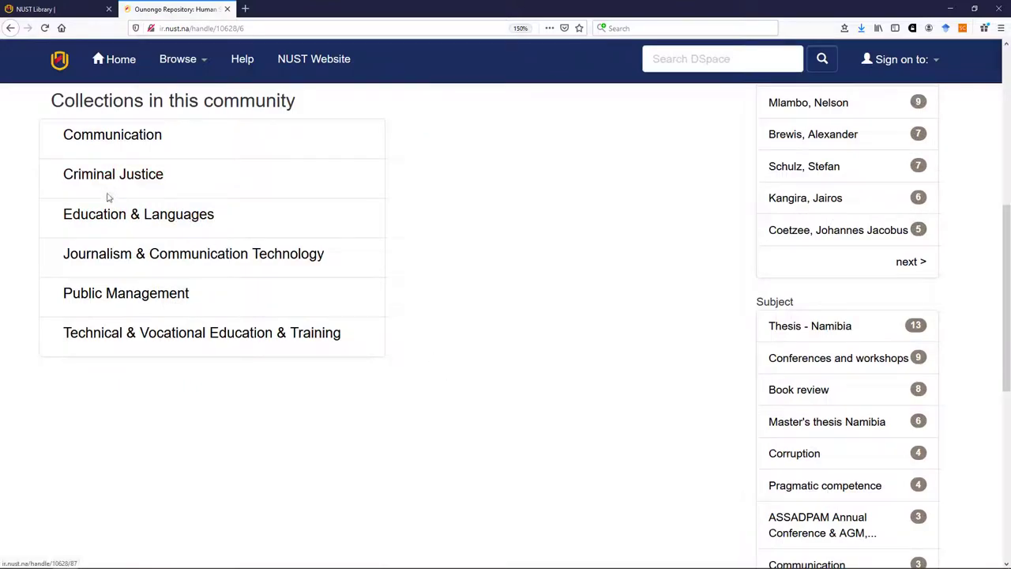
{"action": "left_click", "coordinate": [101, 137]}
{"action": "scroll", "coordinate": [542, 350], "scroll_direction": "down", "scroll_amount": 5}
{"action": "scroll", "coordinate": [506, 347], "scroll_direction": "down", "scroll_amount": 1}
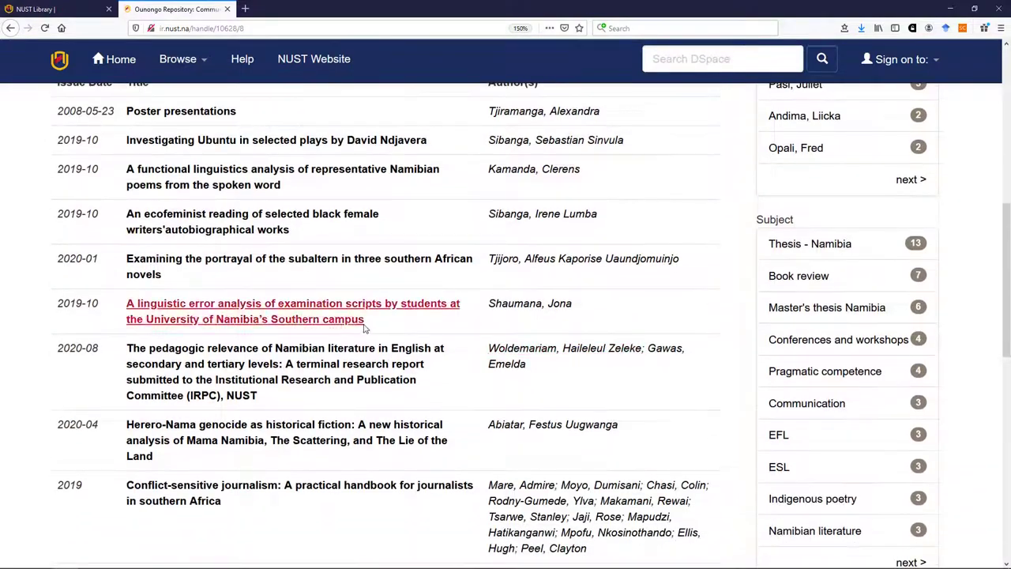
- Open the 2019-10 thesis on an ecofeminist reading of black female writers' autobiographical works and view its PDF file
{"action": "left_click", "coordinate": [215, 219]}
{"action": "scroll", "coordinate": [643, 331], "scroll_direction": "down", "scroll_amount": 5}
{"action": "scroll", "coordinate": [643, 327], "scroll_direction": "down", "scroll_amount": 5}
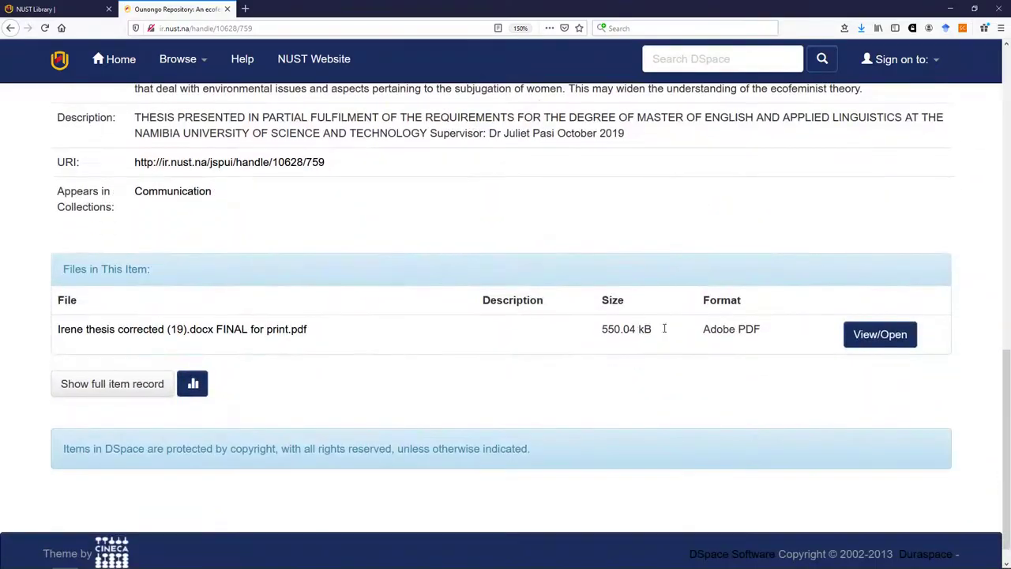
{"action": "left_click", "coordinate": [883, 337]}
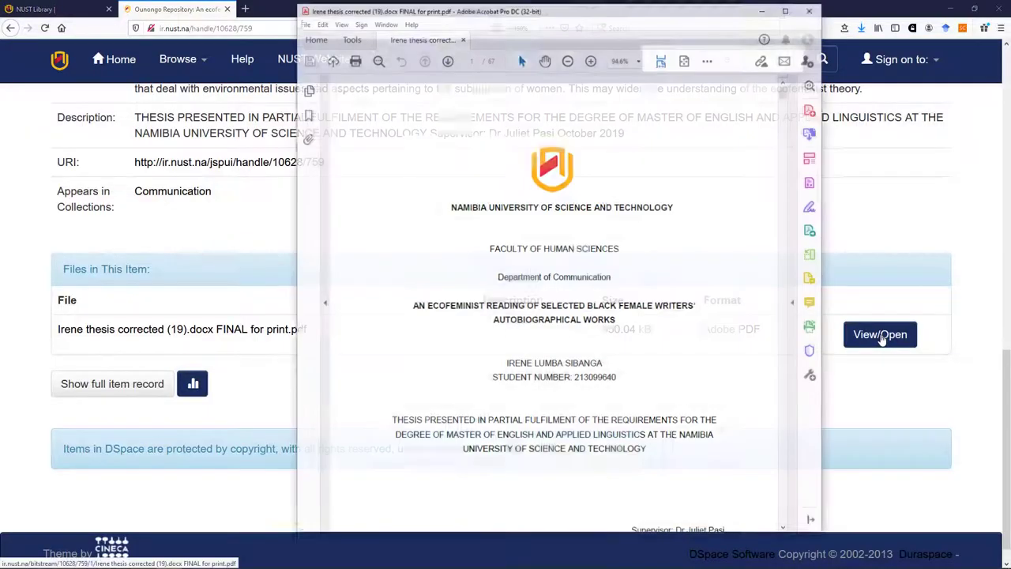
{"action": "scroll", "coordinate": [696, 352], "scroll_direction": "down", "scroll_amount": 5}
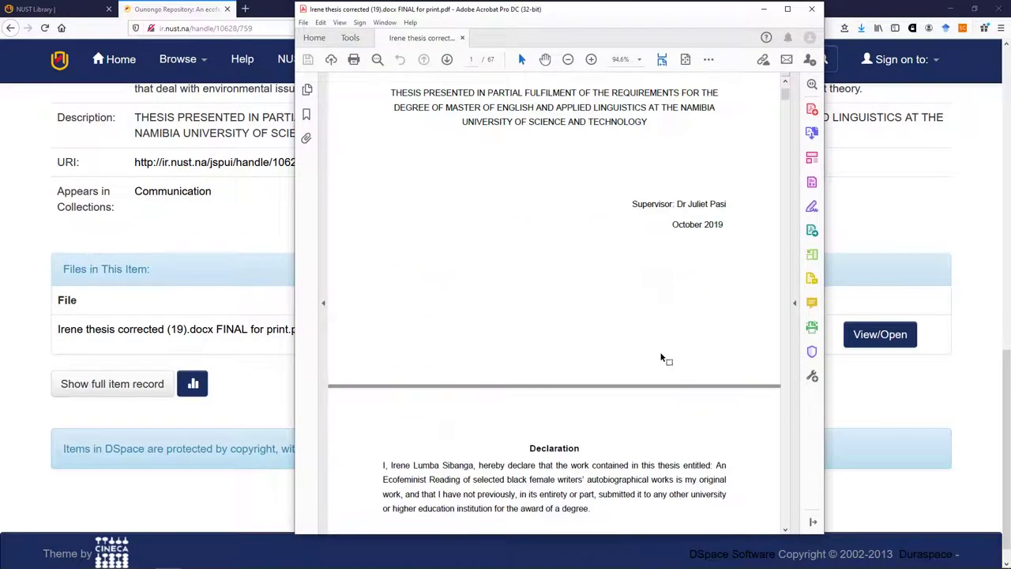
- Look through the opening pages of the thesis PDF, then close it and the Ounongo Repository page to return to the library homepage
{"action": "scroll", "coordinate": [663, 357], "scroll_direction": "down", "scroll_amount": 10}
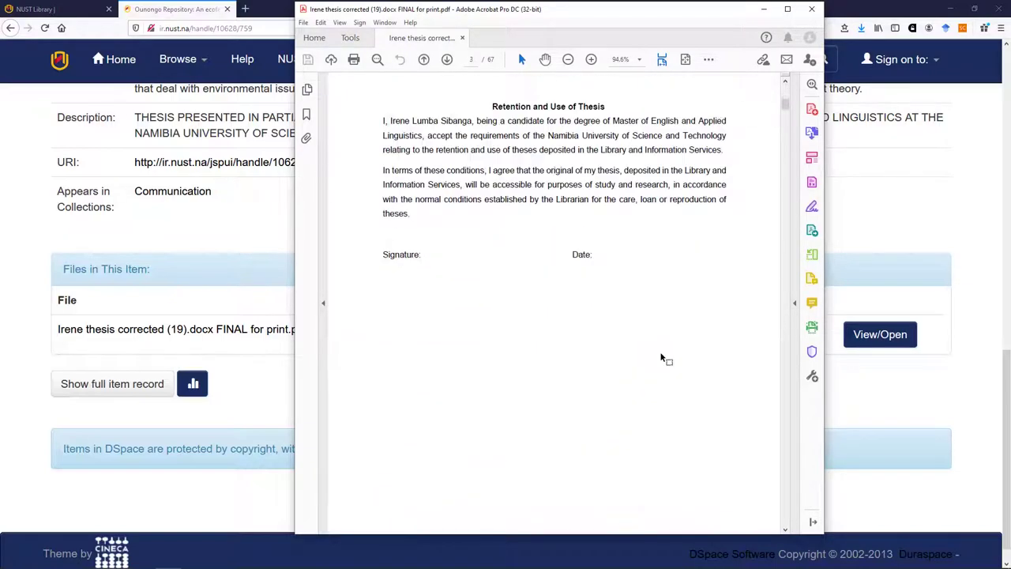
{"action": "scroll", "coordinate": [662, 358], "scroll_direction": "down", "scroll_amount": 3}
{"action": "left_click", "coordinate": [812, 9]}
{"action": "scroll", "coordinate": [531, 377], "scroll_direction": "up", "scroll_amount": 10}
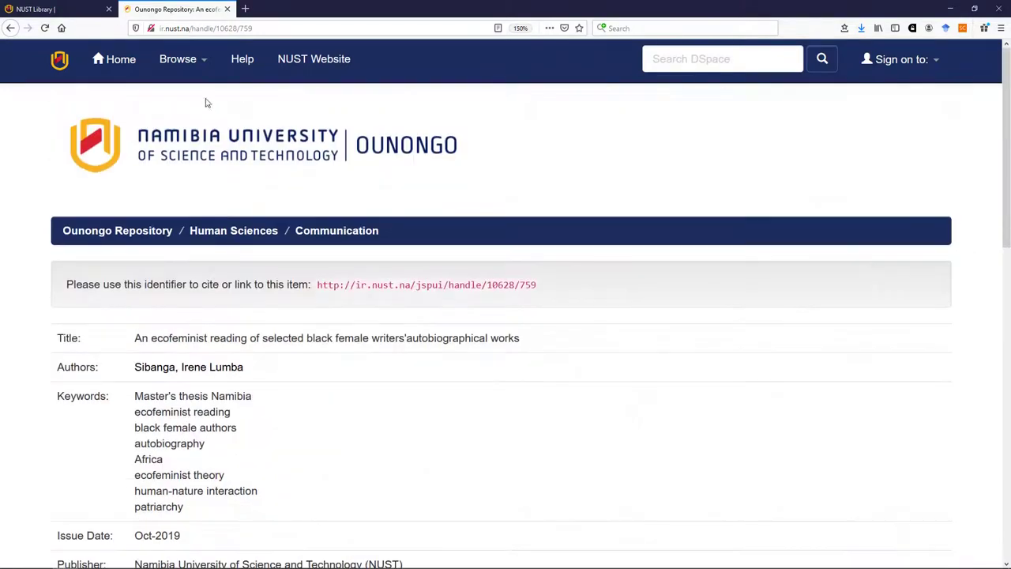
{"action": "left_click", "coordinate": [228, 9]}
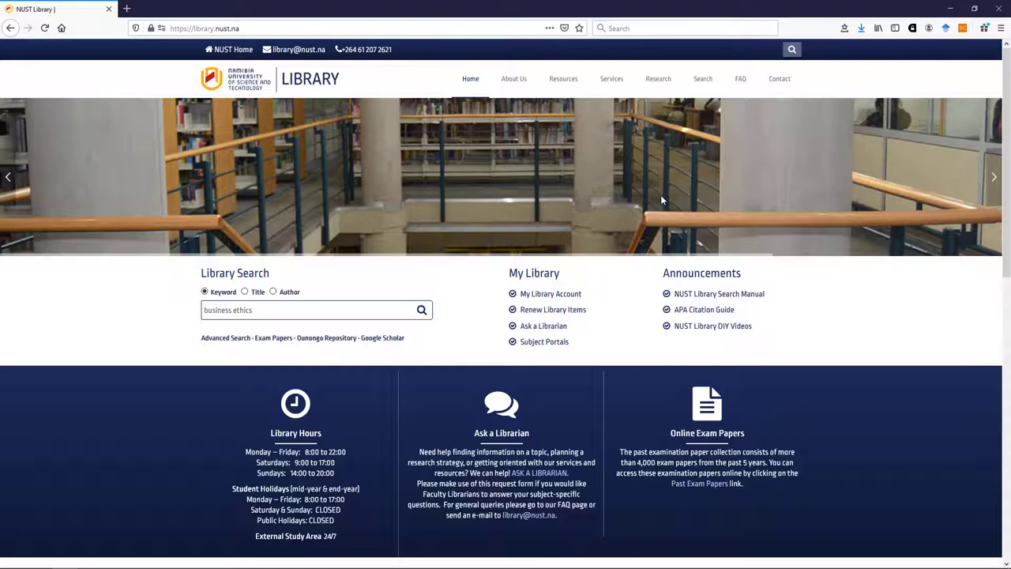
- Open the library's Faculty and Research Support page and look over the faculty librarians' contact details and subject areas
{"action": "mouse_move", "coordinate": [662, 85]}
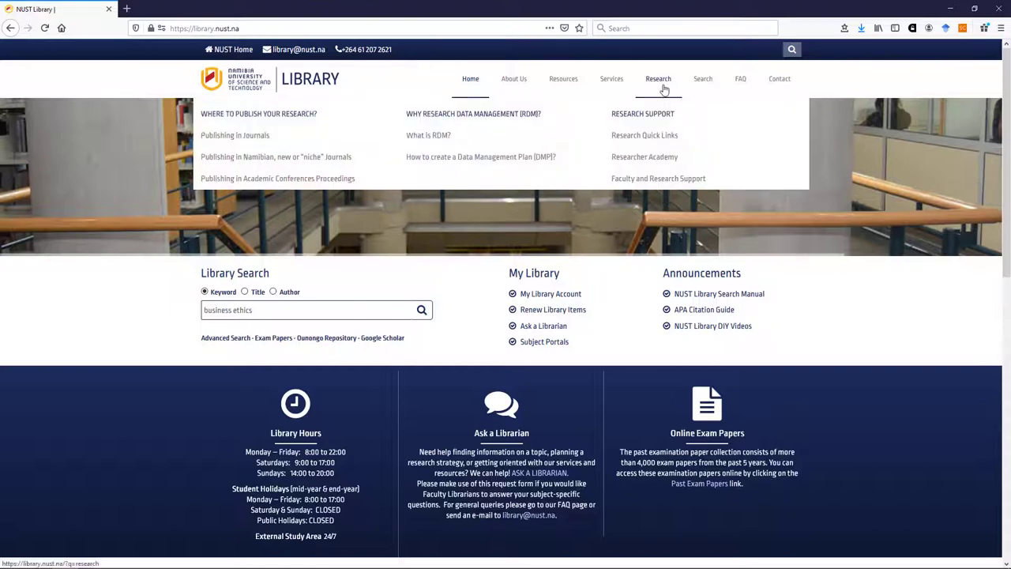
{"action": "left_click", "coordinate": [668, 181]}
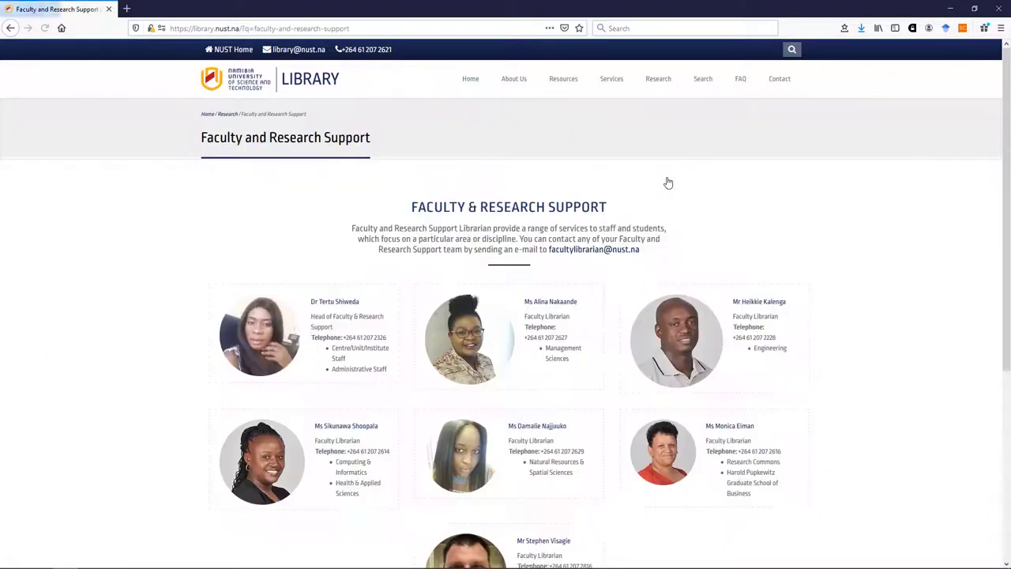
{"action": "scroll", "coordinate": [921, 301], "scroll_direction": "down", "scroll_amount": 3}
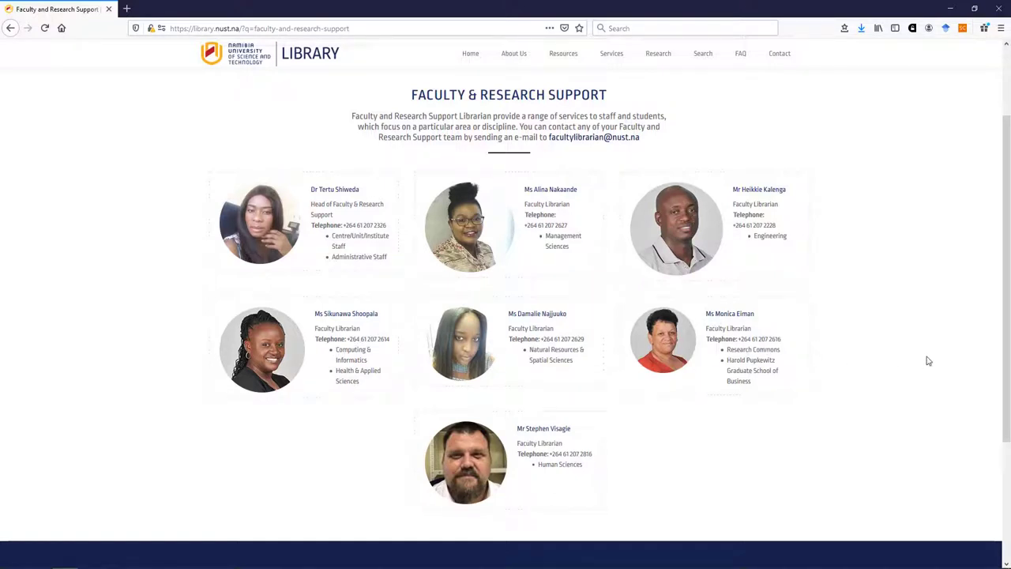
{"action": "scroll", "coordinate": [927, 361], "scroll_direction": "up", "scroll_amount": 3}
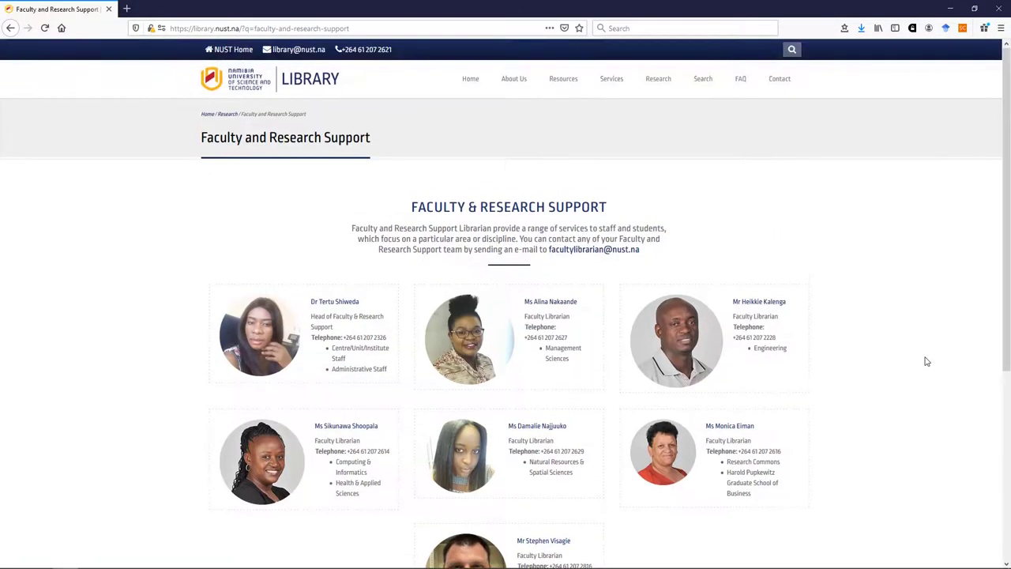